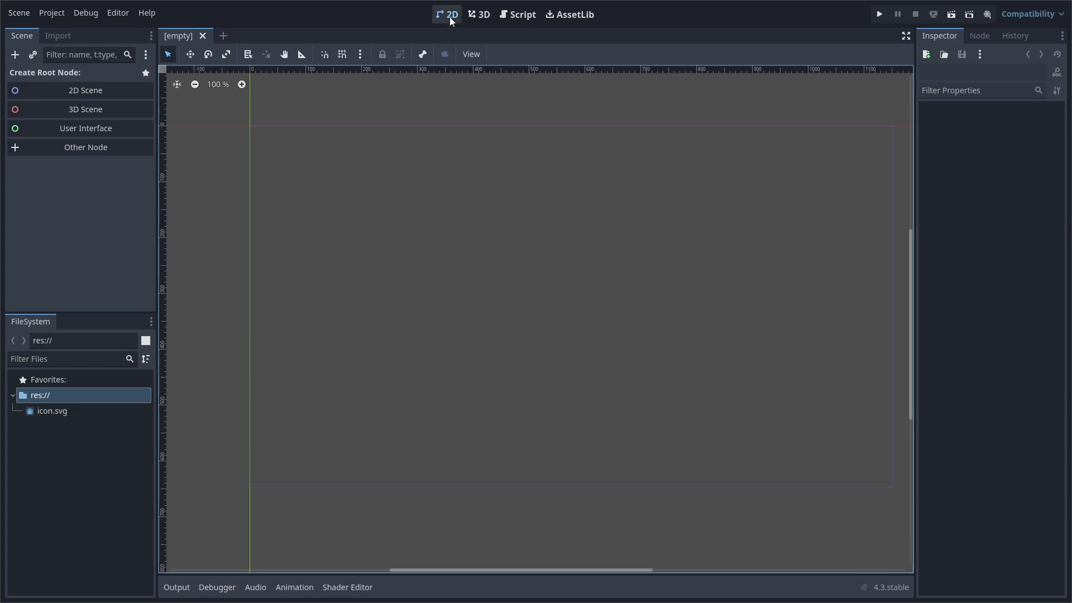
# Create a 2D scene root node and add a TileMapLayer node as its child
pyautogui.click(105, 89)
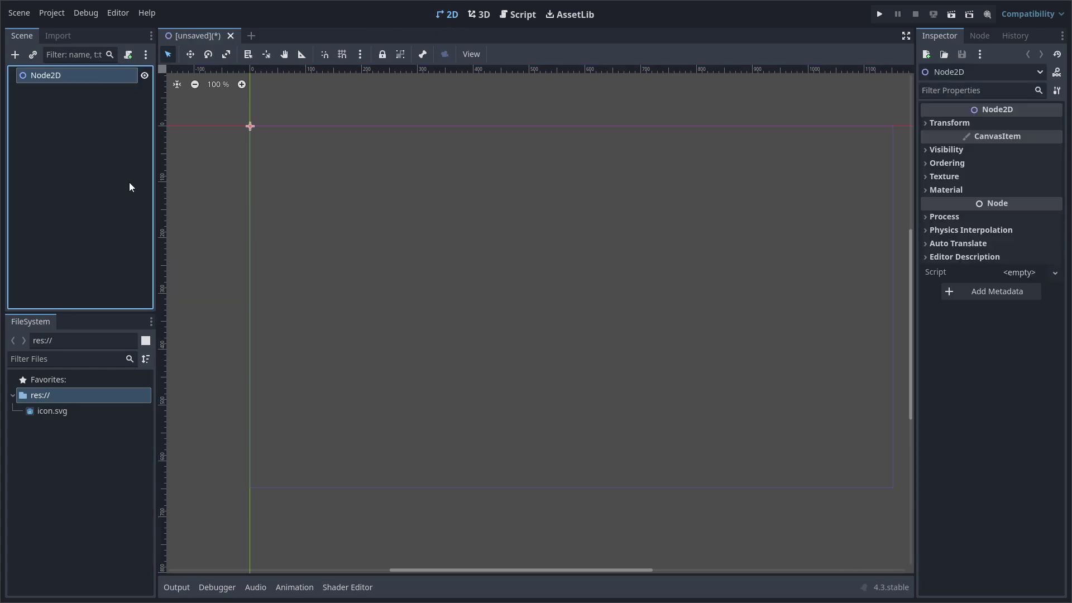
pyautogui.rightClick(89, 76)
pyautogui.click(102, 85)
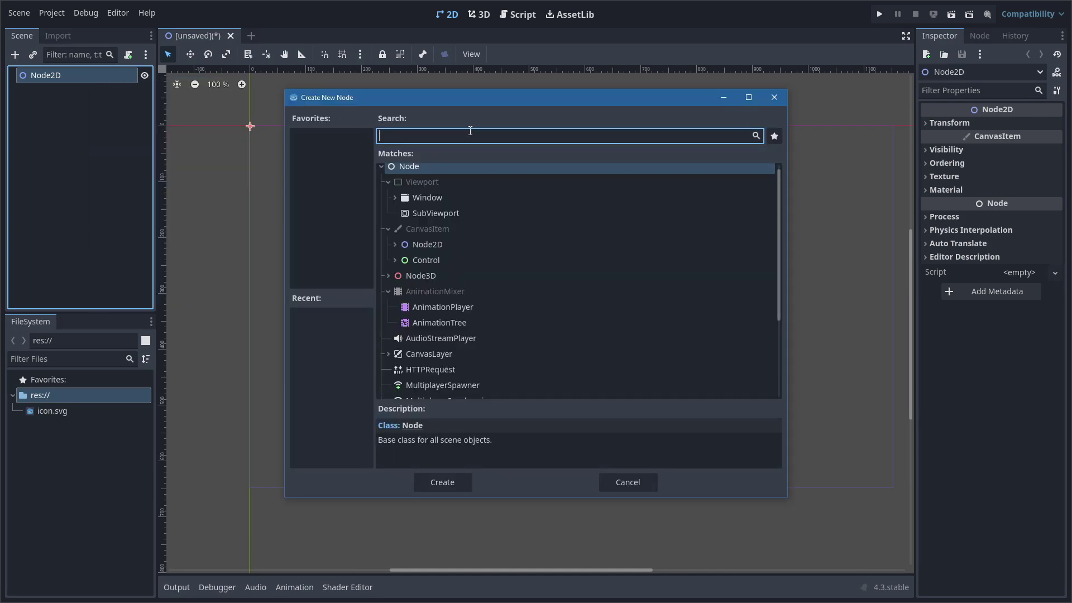
pyautogui.write('TILE')
pyautogui.click(459, 298)
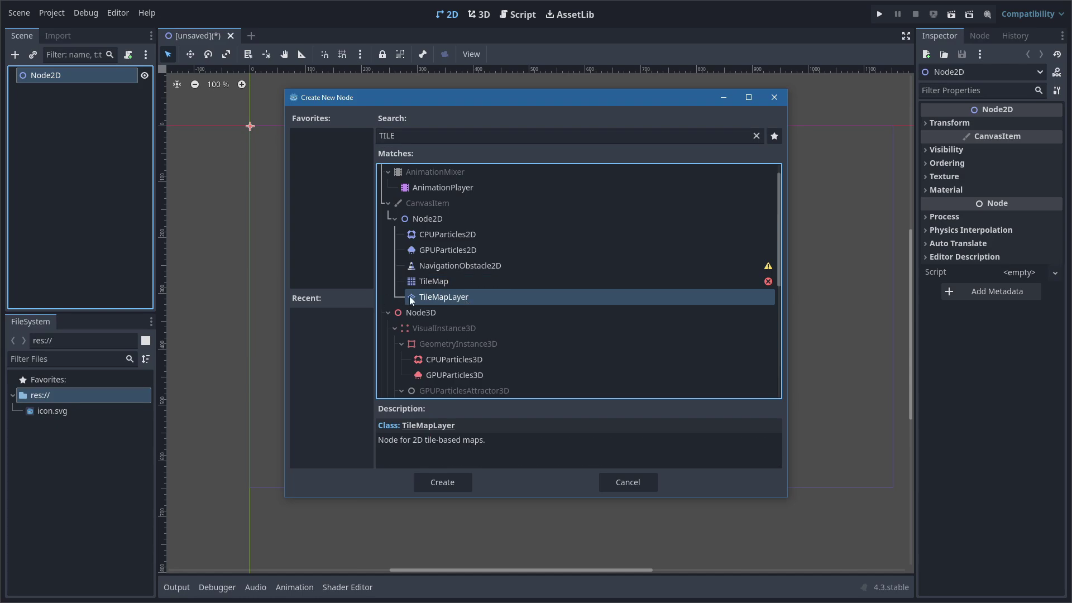
pyautogui.click(445, 482)
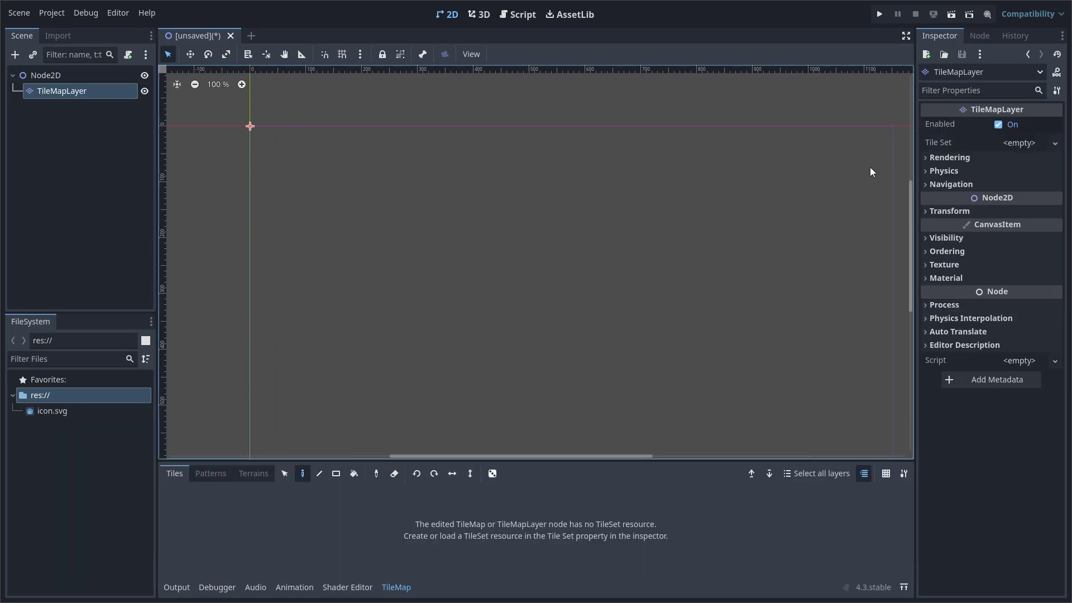
# Assign a new TileSet resource to the TileMapLayer and rename the node to jamesa
pyautogui.click(1033, 145)
pyautogui.click(1038, 159)
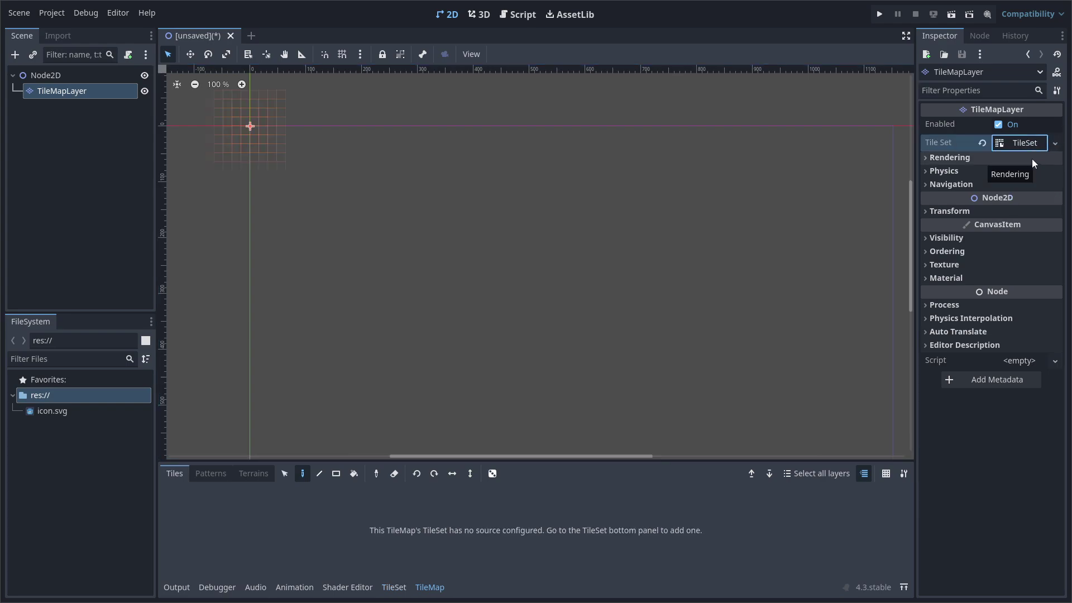
pyautogui.doubleClick(87, 90)
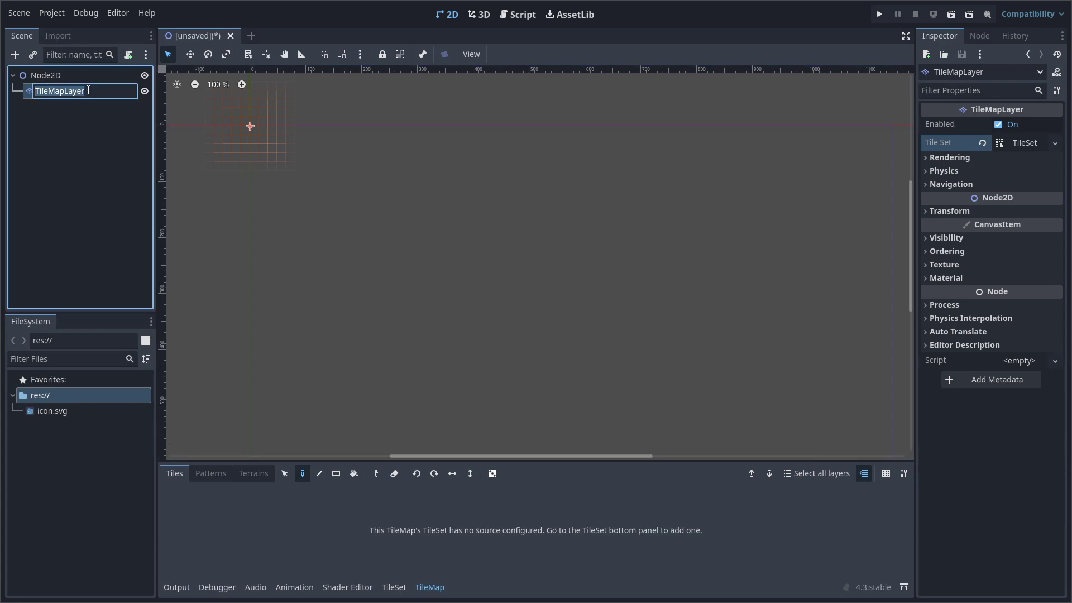
pyautogui.write('jamesa')
pyautogui.press('Return')
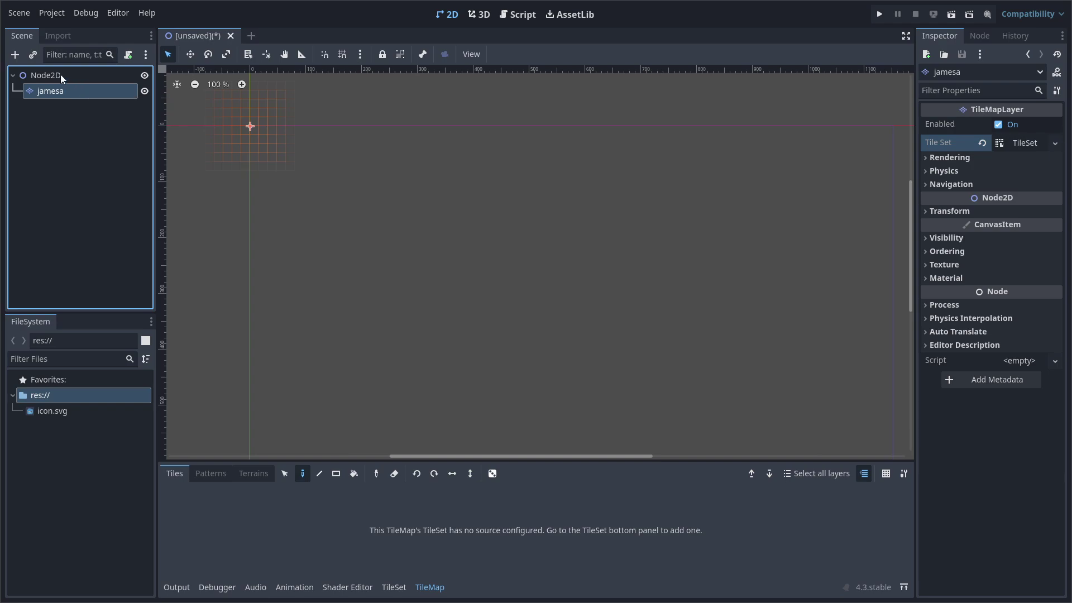
# Look through the tile layer's rendering, physics, navigation, transform, visibility, ordering, texture and material properties
pyautogui.scroll(5, 246, 129)
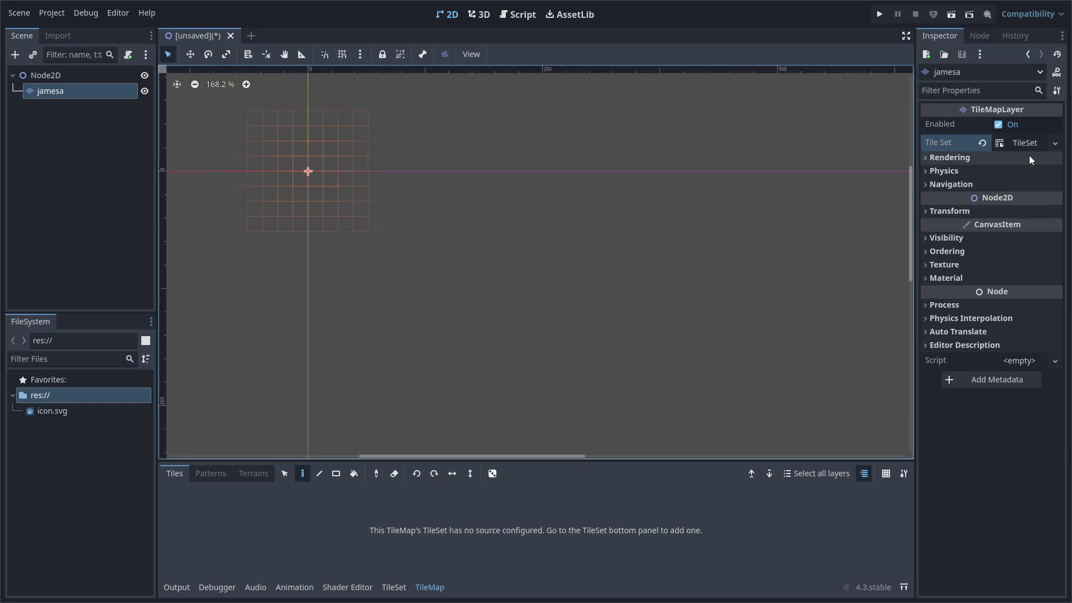
pyautogui.click(1055, 143)
pyautogui.click(1055, 143)
pyautogui.click(949, 157)
pyautogui.click(949, 158)
pyautogui.click(945, 172)
pyautogui.click(945, 172)
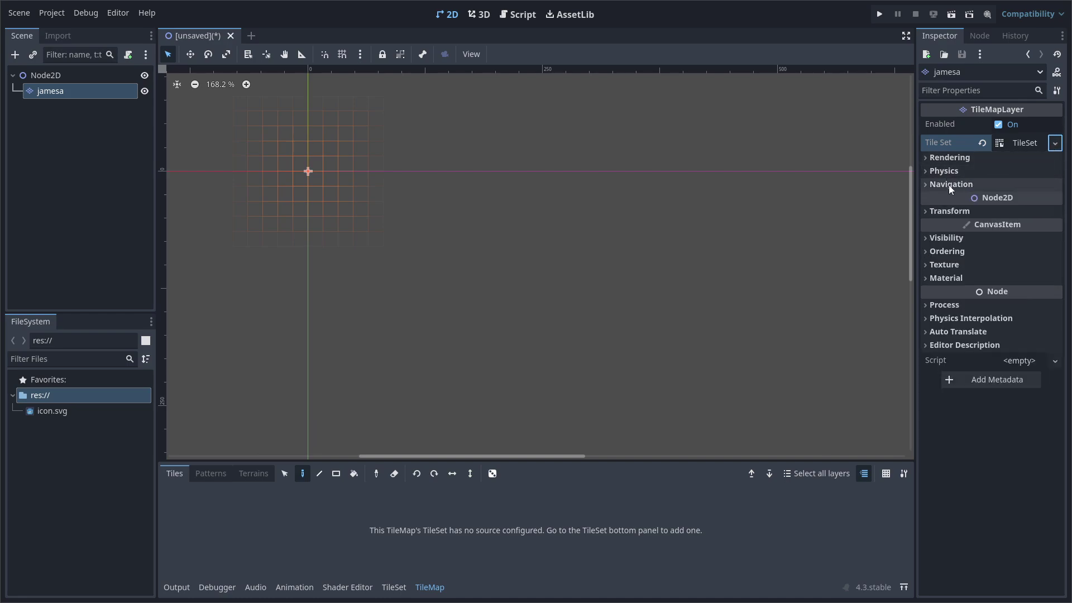
pyautogui.click(950, 278)
pyautogui.click(952, 277)
pyautogui.click(952, 266)
pyautogui.click(953, 265)
pyautogui.click(953, 253)
pyautogui.click(953, 253)
pyautogui.click(951, 239)
pyautogui.click(951, 239)
pyautogui.click(952, 211)
pyautogui.click(952, 211)
pyautogui.click(954, 173)
pyautogui.click(955, 173)
pyautogui.click(957, 185)
pyautogui.click(956, 186)
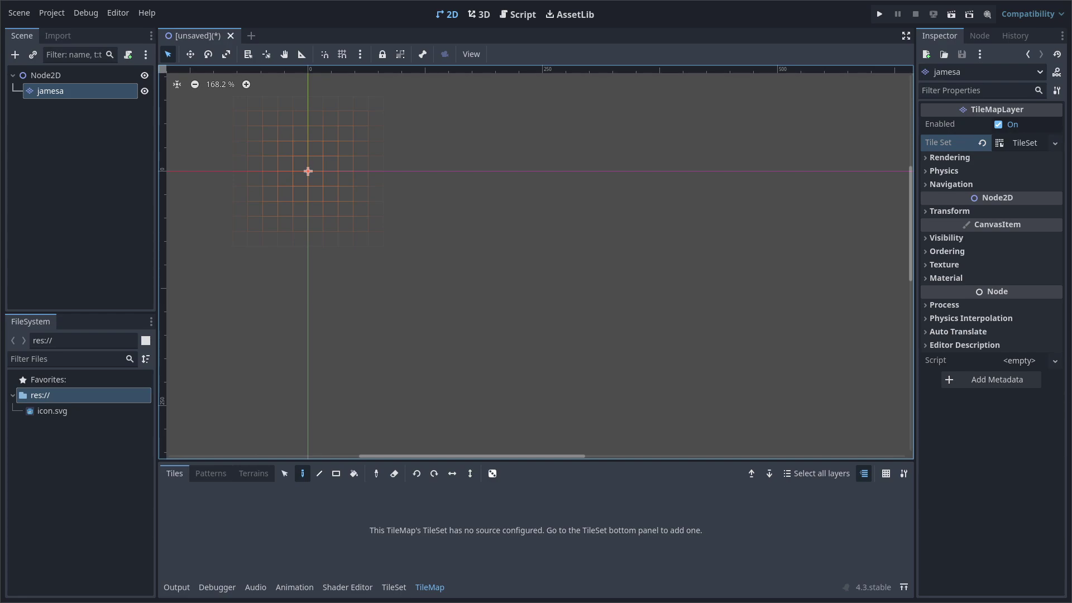
# Import outdoors_final_tiles_small.png into the project's res:// folder and enlarge the tile editing area
pyautogui.moveTo(93, 447); pyautogui.dragTo(87, 472)
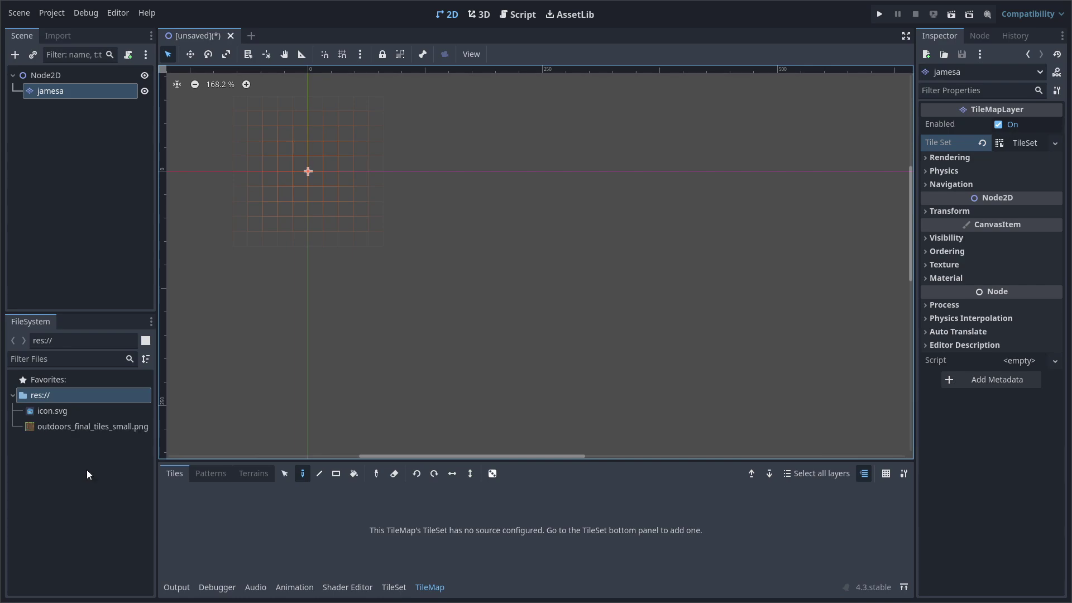
pyautogui.click(73, 427)
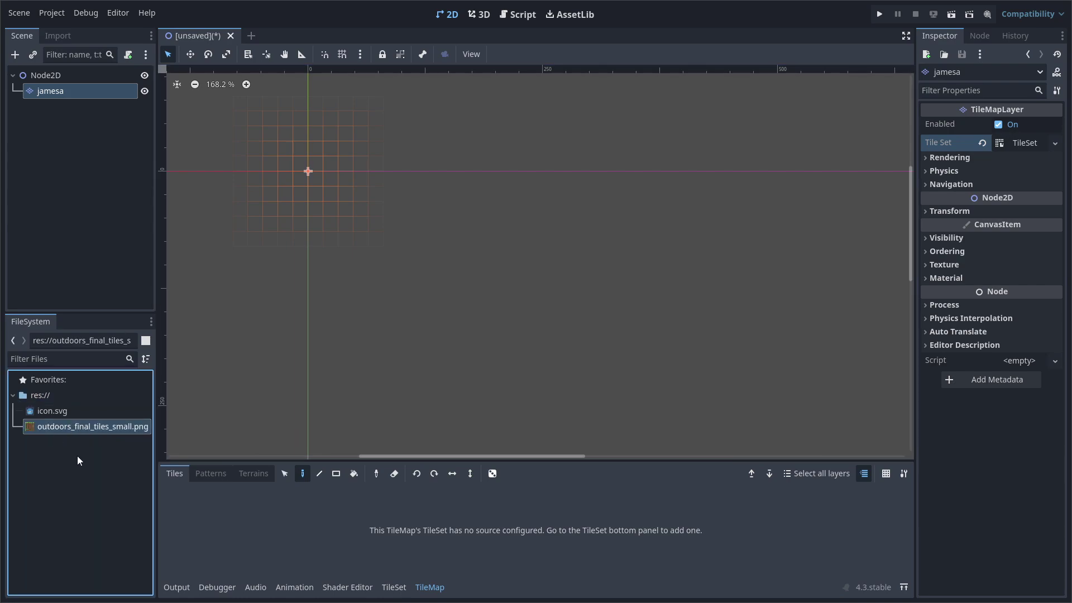
pyautogui.moveTo(292, 462); pyautogui.dragTo(300, 406)
# Set the tile size of the layer's TileSet to 32 px in both x and y
pyautogui.scroll(2, 312, 211)
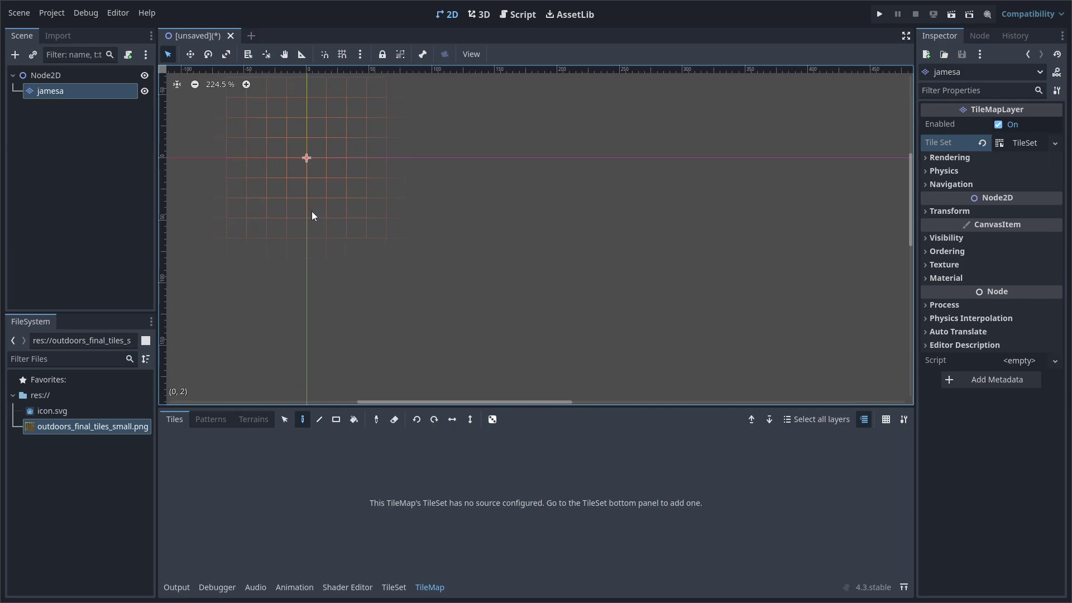
pyautogui.moveTo(332, 218); pyautogui.dragTo(402, 263, button='middle')
pyautogui.scroll(1, 370, 189)
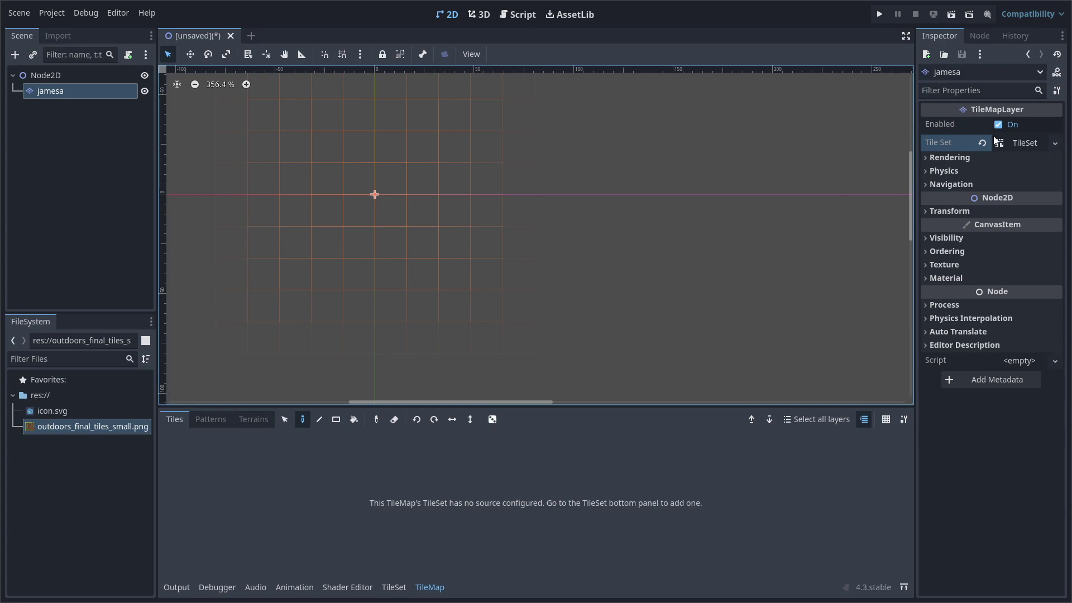
pyautogui.click(1030, 143)
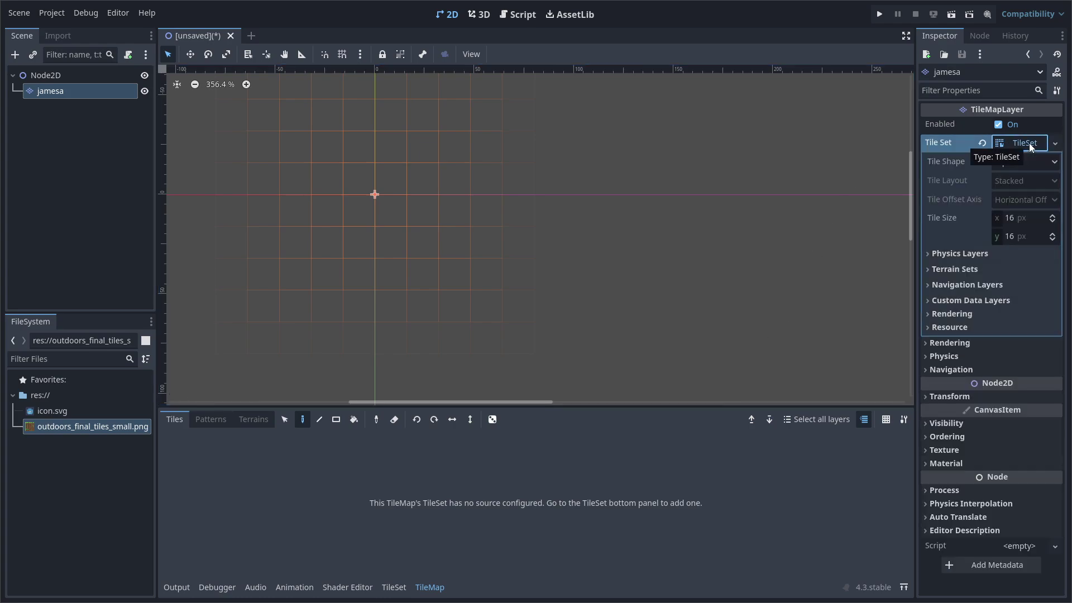
pyautogui.click(1017, 223)
pyautogui.write('32')
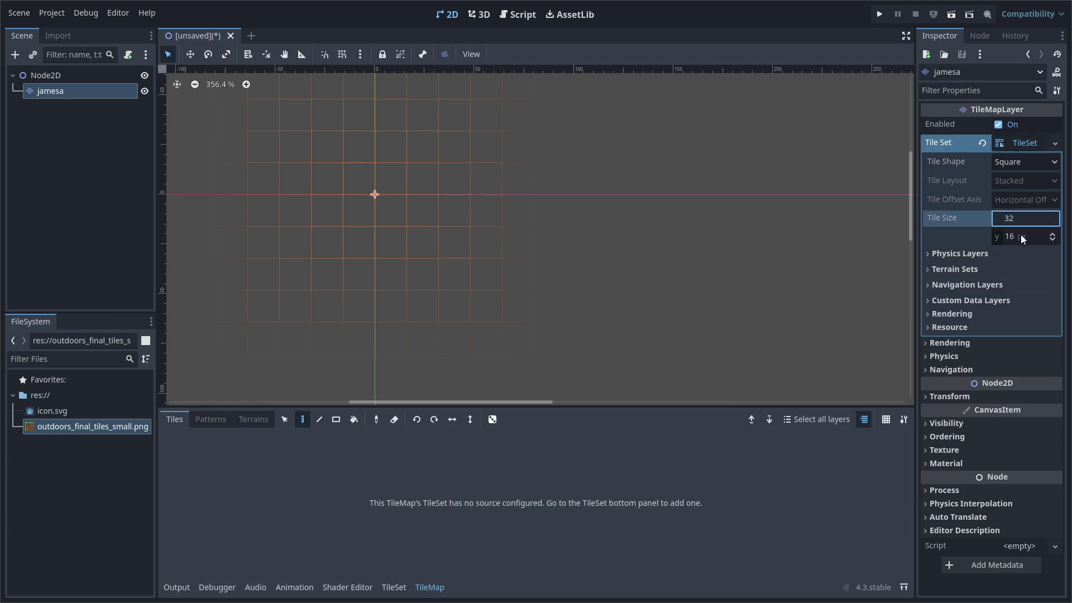
pyautogui.click(1020, 234)
pyautogui.write('32')
pyautogui.press('Return')
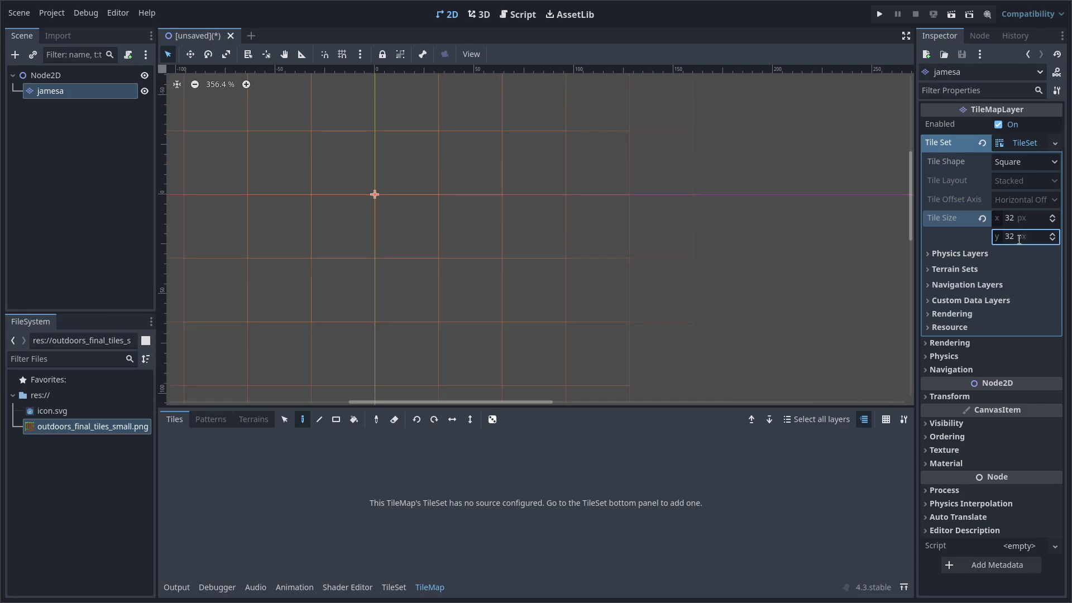
# Look through the TileSet's physics, navigation and custom data layer settings
pyautogui.scroll(-3, 346, 281)
pyautogui.moveTo(586, 255); pyautogui.dragTo(550, 242, button='middle')
pyautogui.click(955, 259)
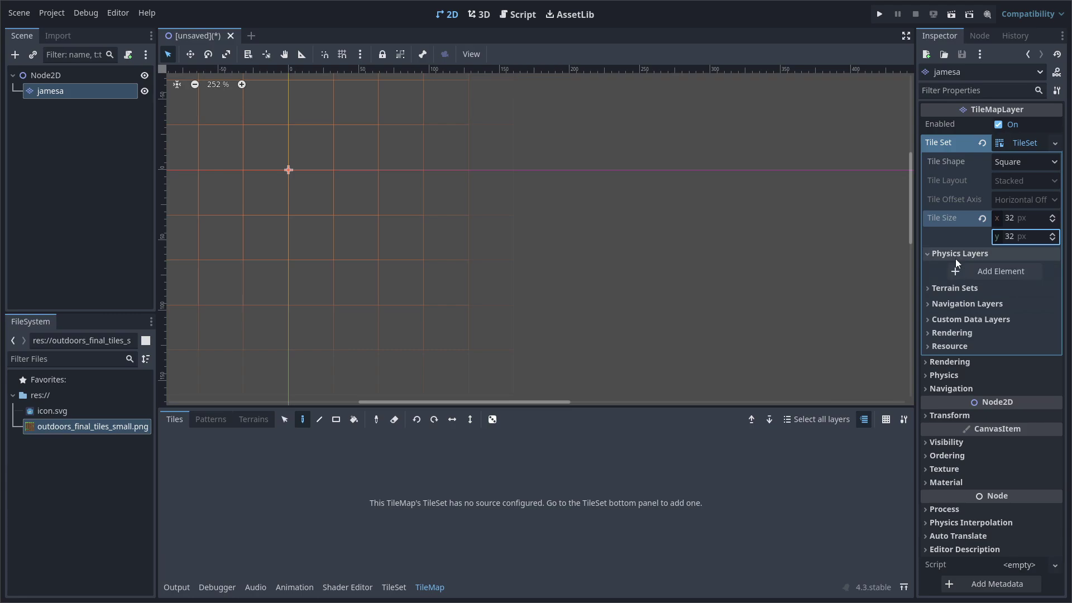
pyautogui.click(956, 266)
pyautogui.click(957, 267)
pyautogui.click(956, 267)
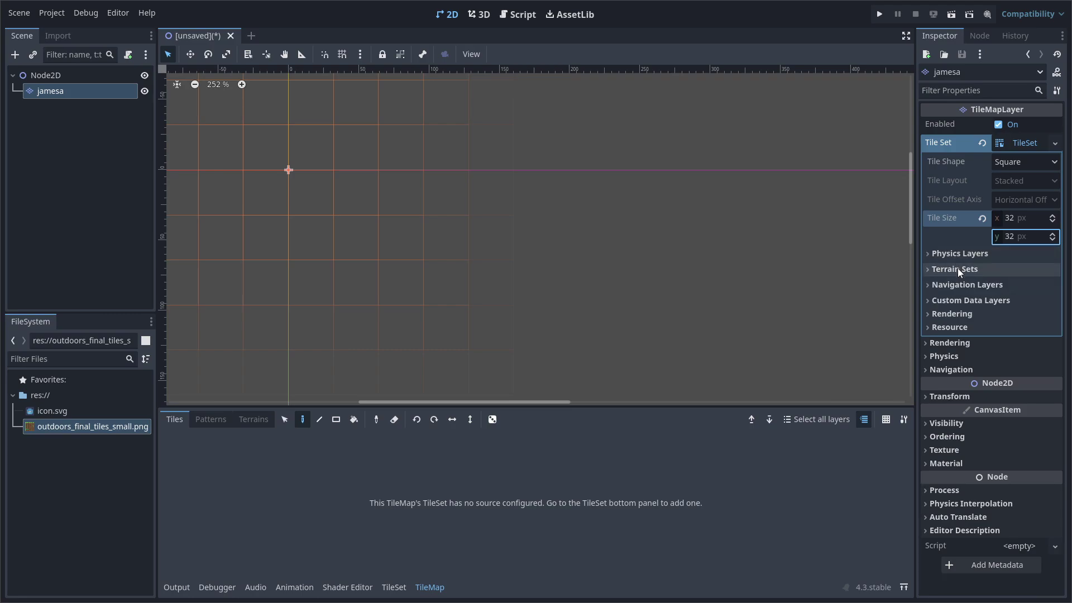
pyautogui.click(963, 285)
pyautogui.click(964, 286)
pyautogui.click(961, 296)
pyautogui.click(960, 296)
# Add a terrain set to the TileSet in Match Corners and Sides mode and create one terrain in it
pyautogui.click(956, 270)
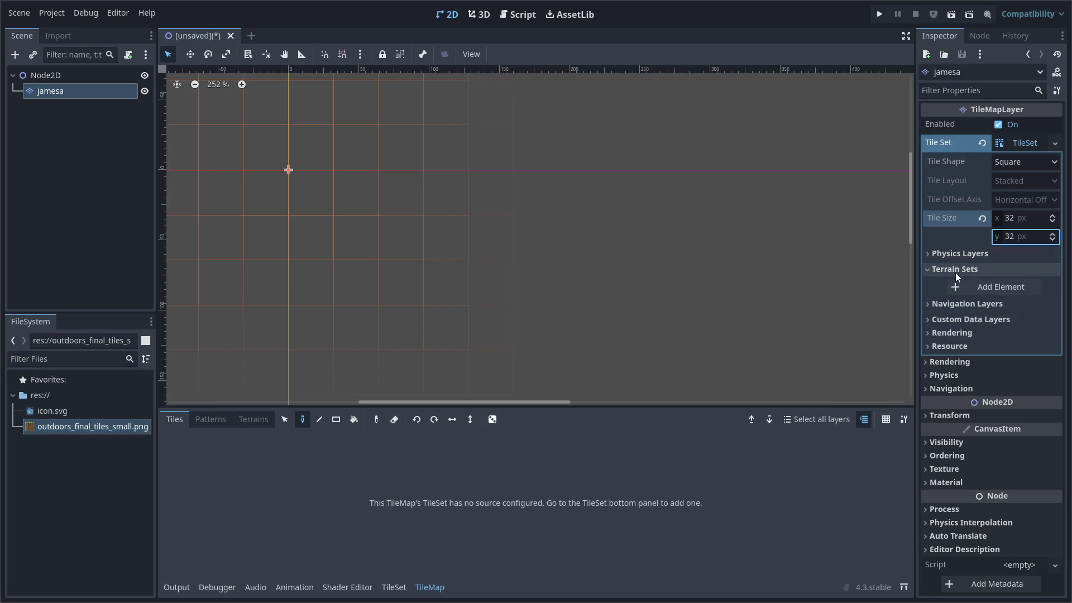
pyautogui.click(980, 290)
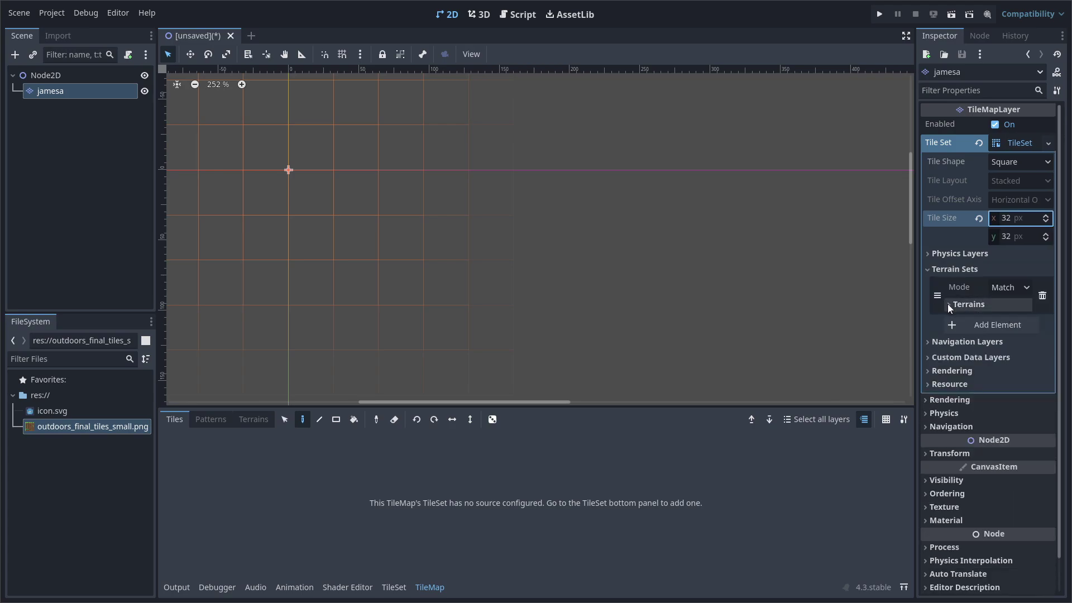
pyautogui.click(1006, 289)
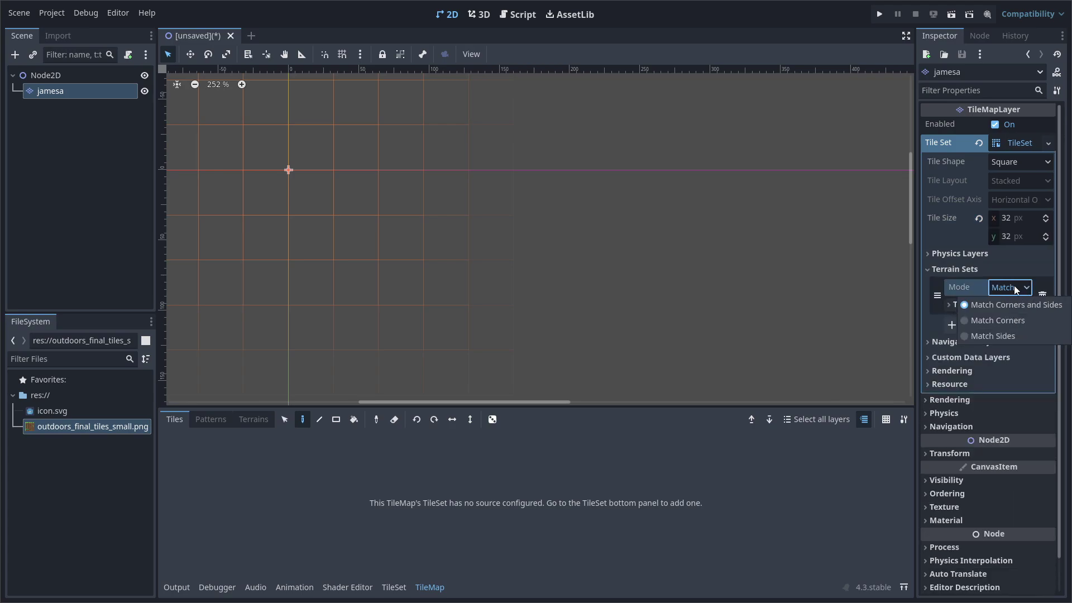
pyautogui.click(1045, 305)
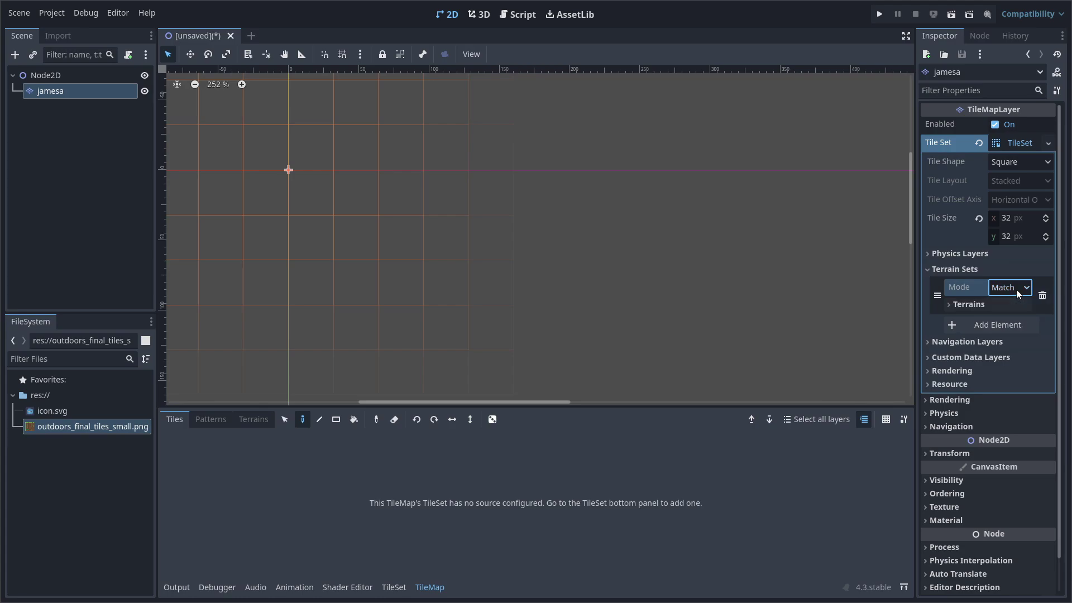
pyautogui.click(950, 304)
pyautogui.click(976, 322)
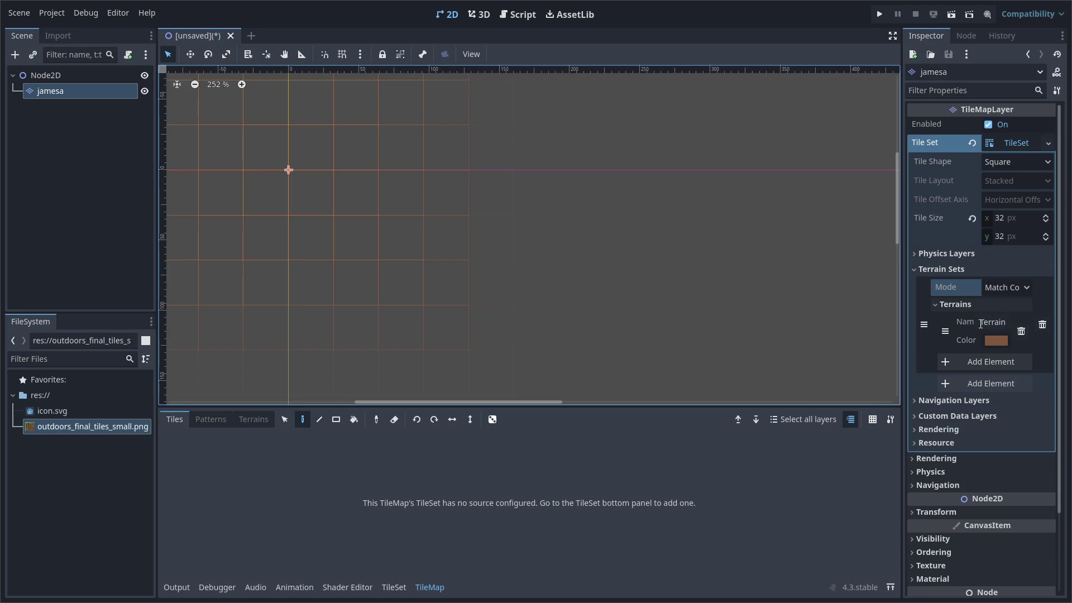
# Widen the property area and name the new terrain dirt
pyautogui.moveTo(901, 330); pyautogui.dragTo(798, 329)
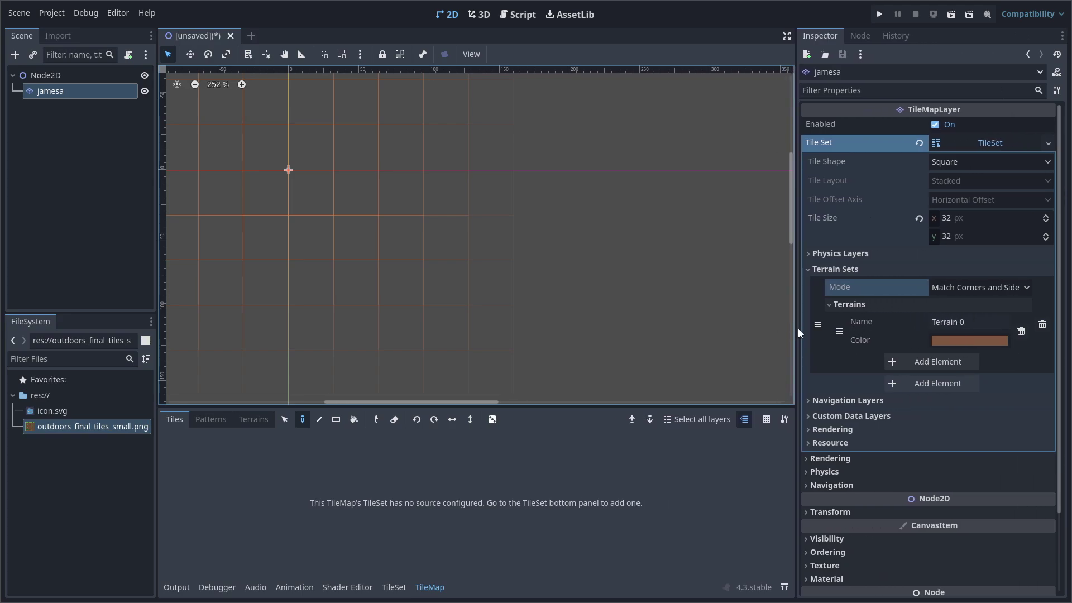
pyautogui.tripleClick(952, 331)
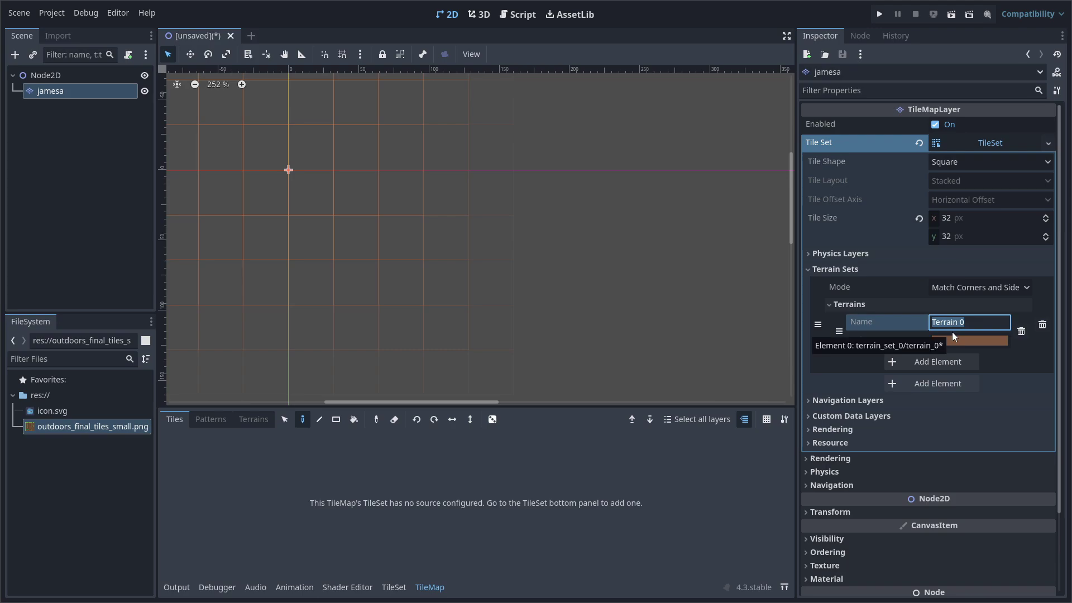
pyautogui.write('dirt')
pyautogui.press('Return')
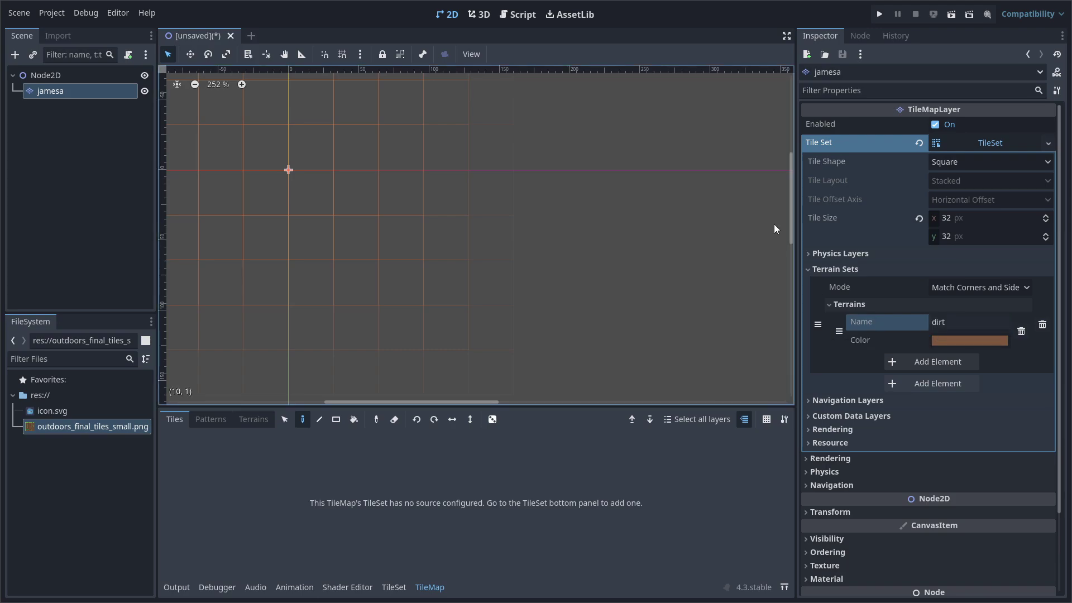
# Set the dirt terrain's color to white, hex ffffff
pyautogui.click(975, 338)
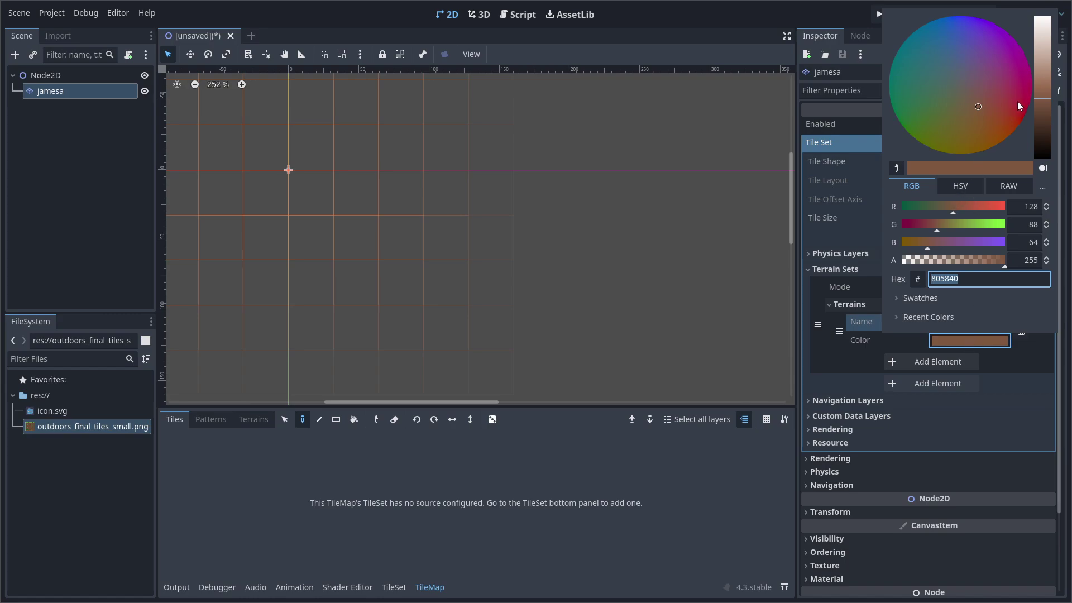
pyautogui.write('ffffff')
pyautogui.press('Return')
pyautogui.hotkey('ctrl', 'a')
pyautogui.write('ffbc24')
pyautogui.press('Return')
pyautogui.hotkey('ctrl', 'a')
pyautogui.write('ffffff')
pyautogui.press('Return')
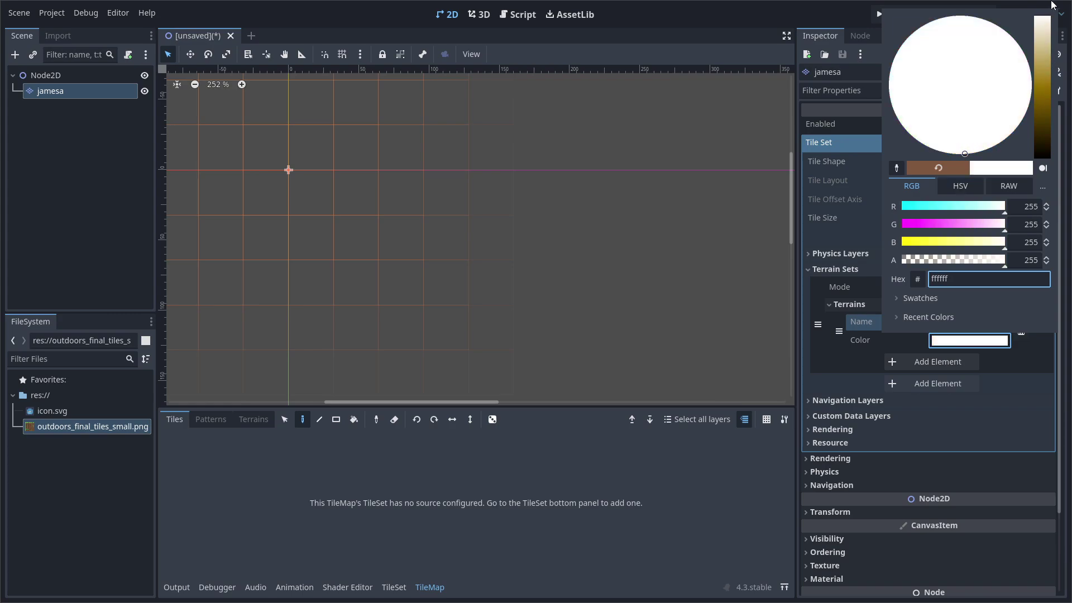
pyautogui.click(850, 366)
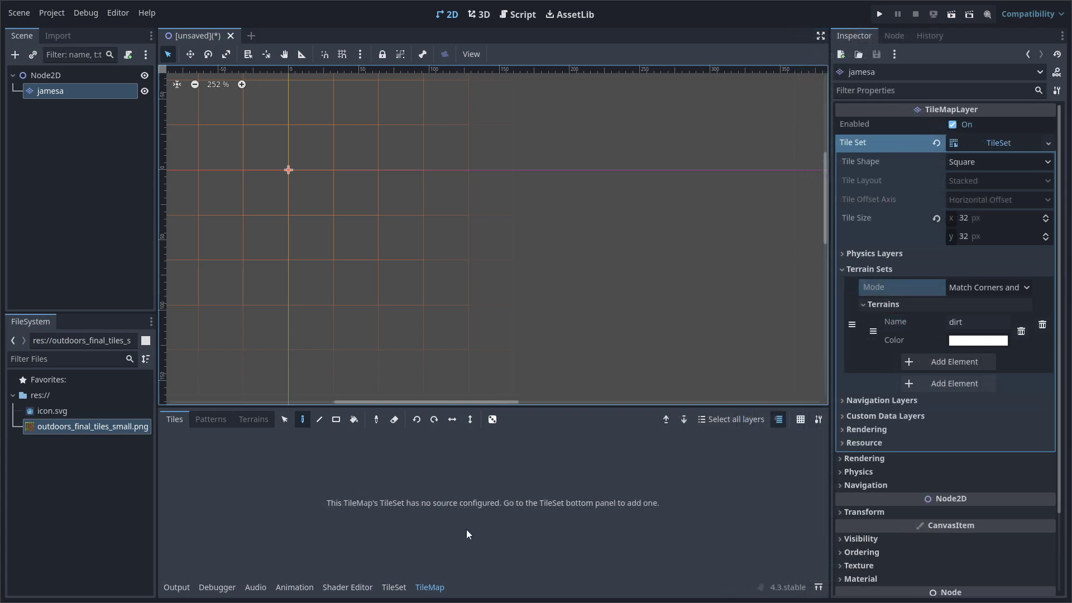
# Add outdoors_final_tiles_small.png to the TileSet as an atlas with automatically created tiles, and enlarge the tile editing area
pyautogui.click(398, 592)
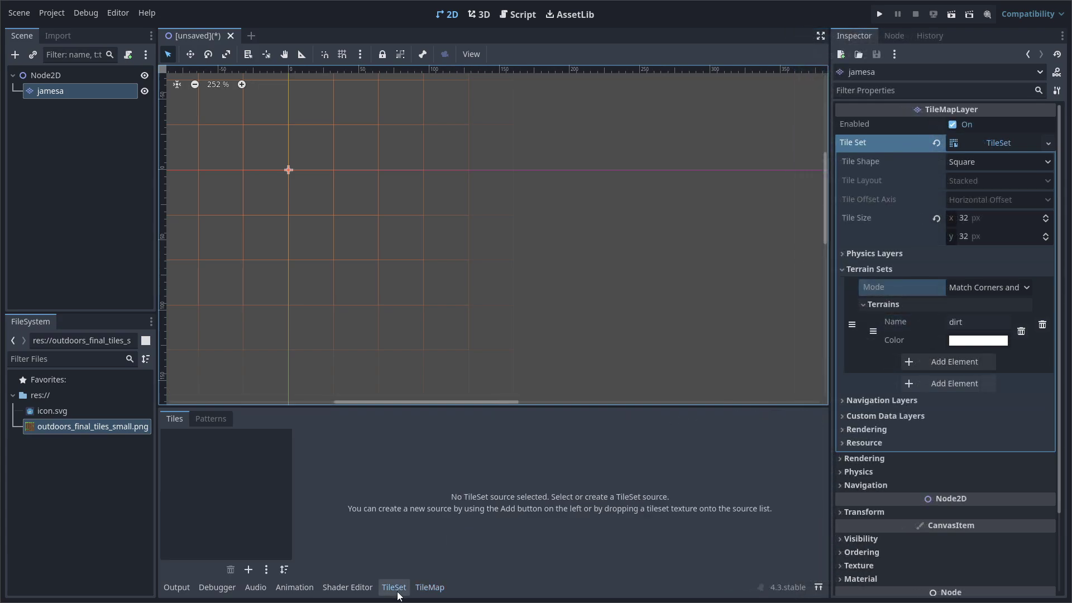
pyautogui.moveTo(86, 427); pyautogui.dragTo(234, 466)
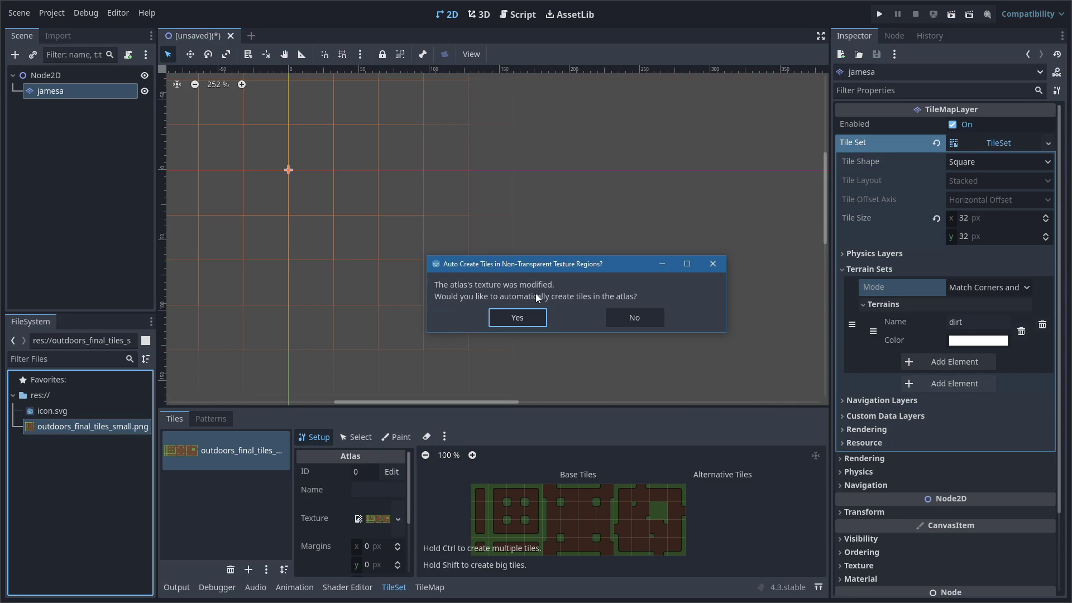
pyautogui.moveTo(589, 266); pyautogui.dragTo(563, 215)
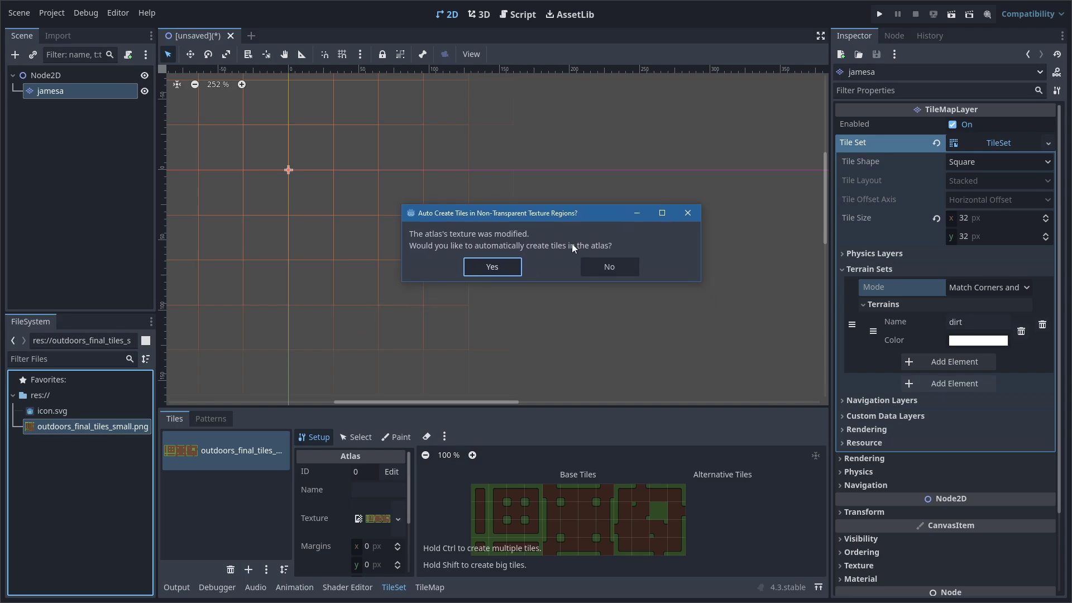
pyautogui.click(502, 269)
pyautogui.moveTo(493, 407); pyautogui.dragTo(493, 305)
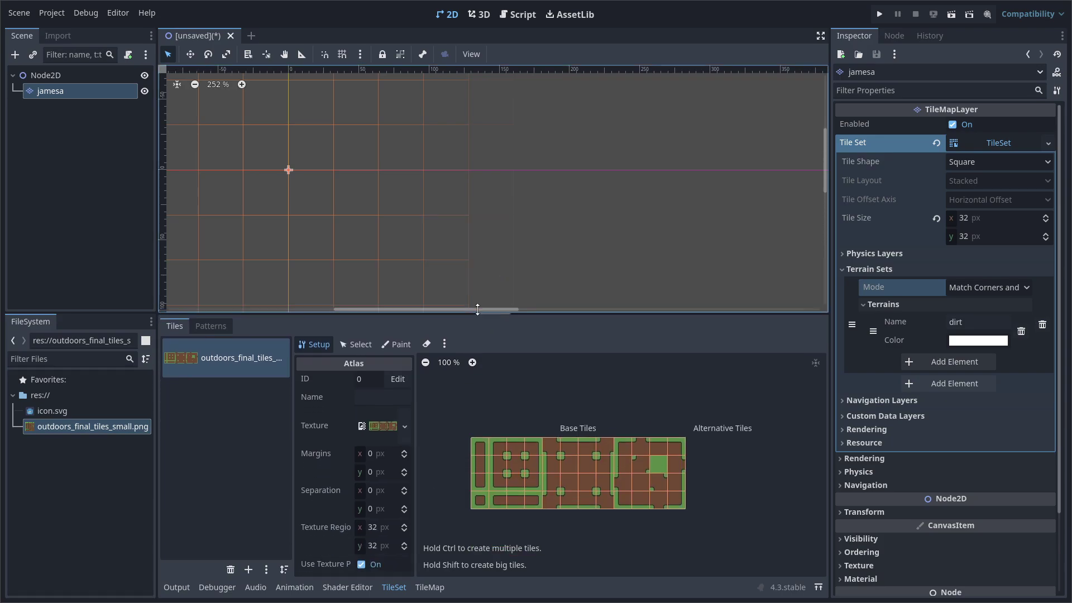
pyautogui.scroll(5, 490, 478)
pyautogui.hscroll(3, 555, 384)
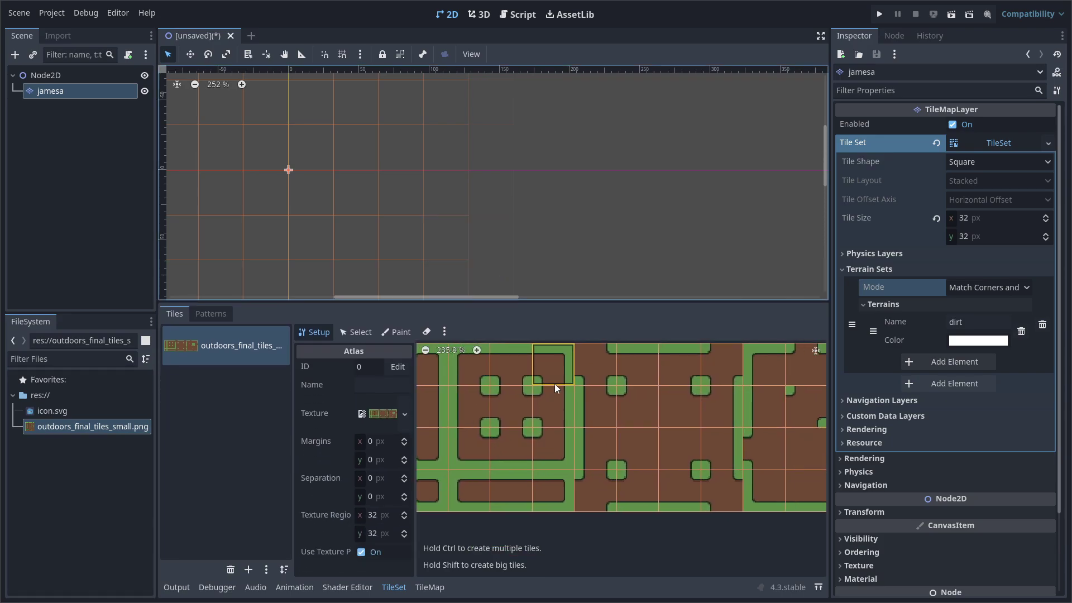
# Enlarge the atlas view and check the atlas's texture region size
pyautogui.hscroll(-1, 527, 382)
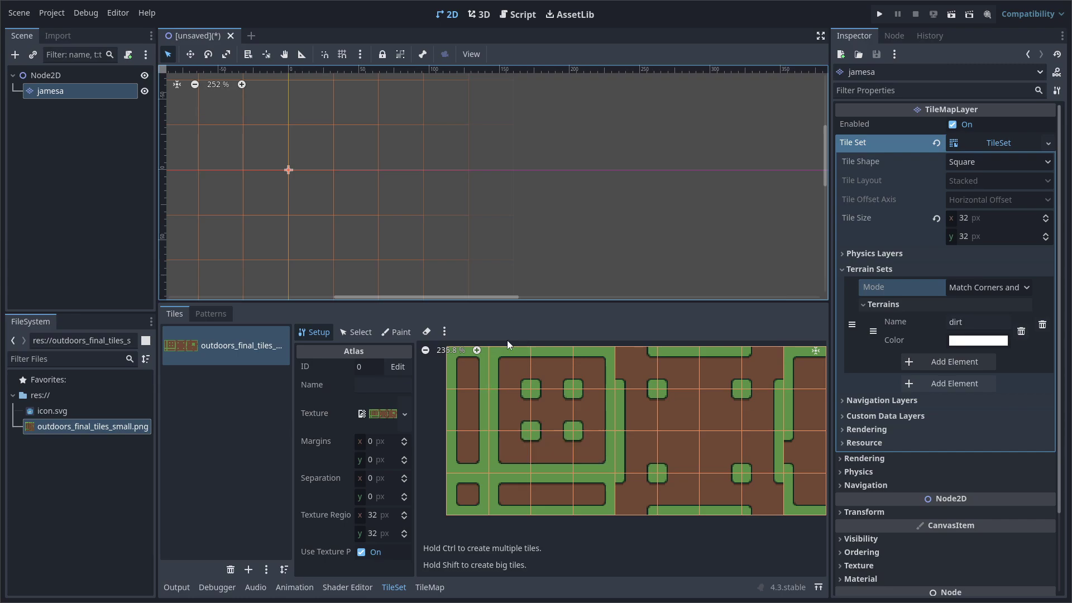
pyautogui.moveTo(292, 443); pyautogui.dragTo(273, 447)
pyautogui.click(360, 515)
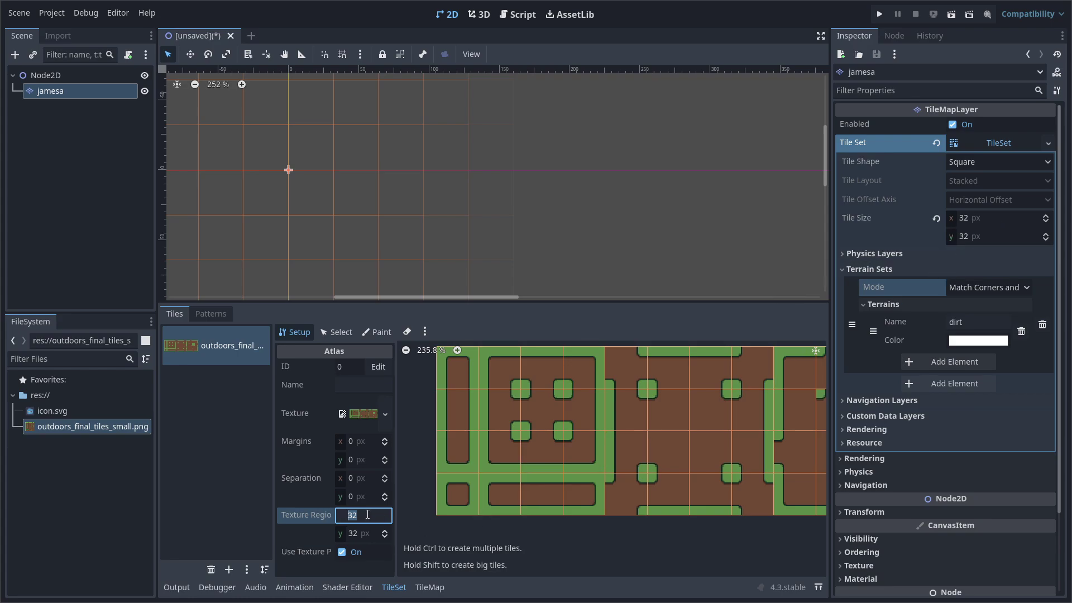
pyautogui.click(453, 403)
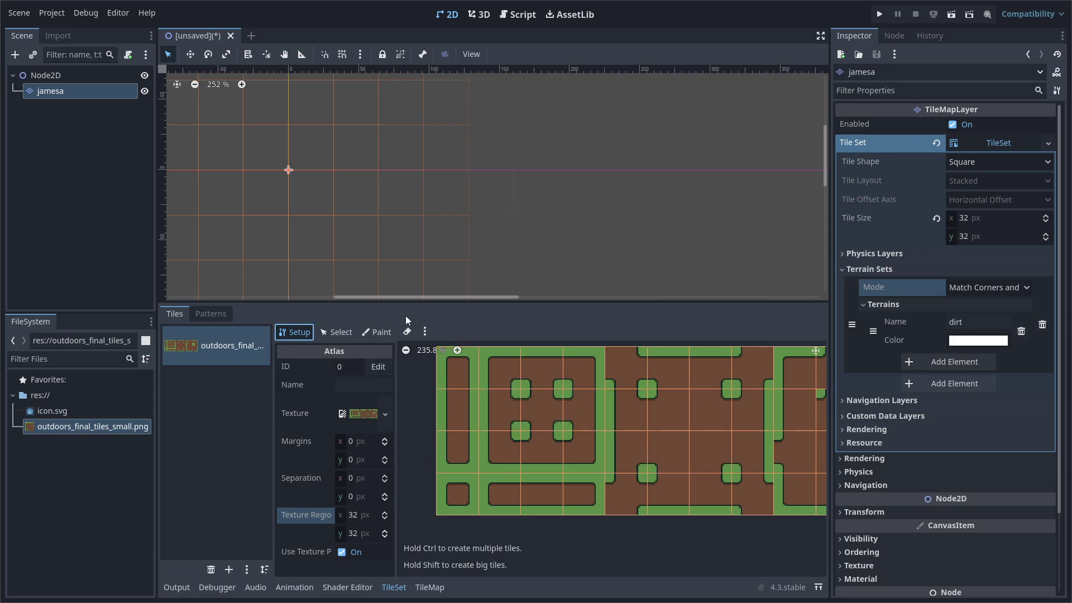
# Paint the Terrains property with Terrain Set 0 onto all the atlas tiles, and choose dirt as the terrain to paint
pyautogui.click(379, 333)
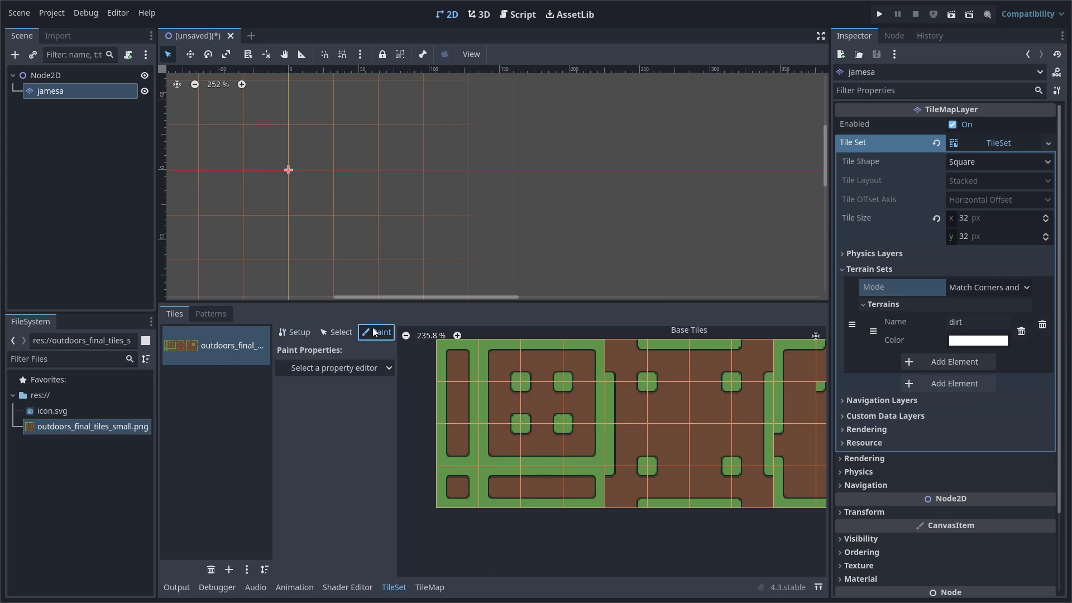
pyautogui.click(377, 369)
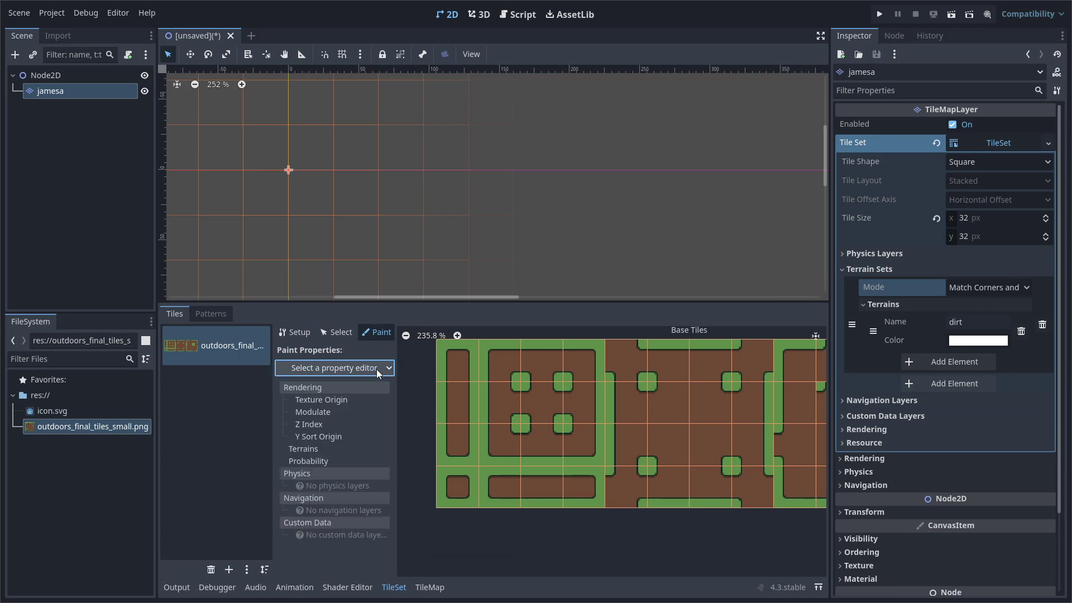
pyautogui.click(309, 448)
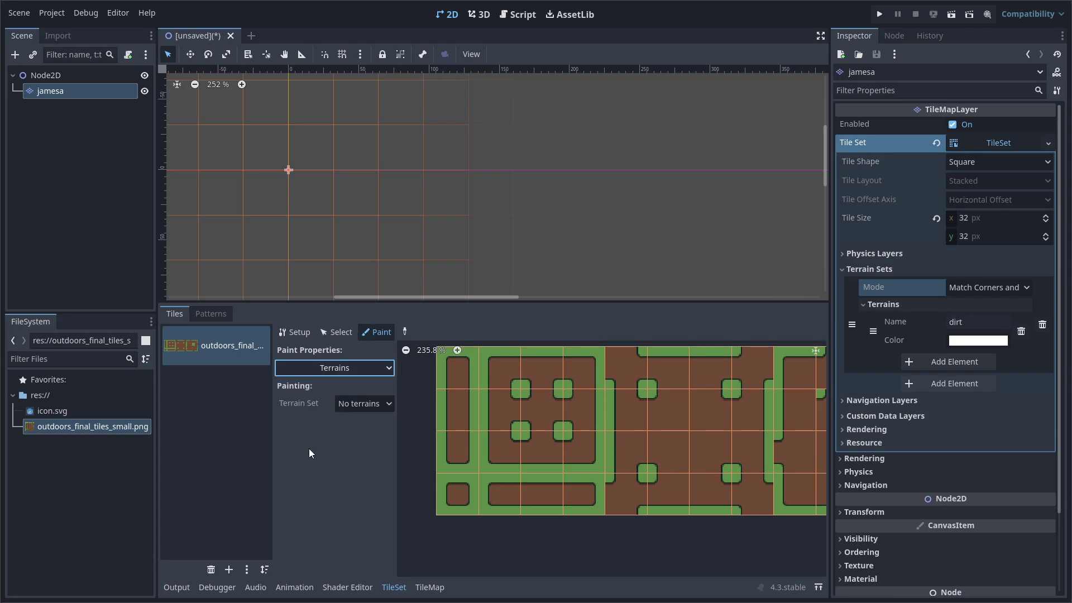
pyautogui.click(372, 407)
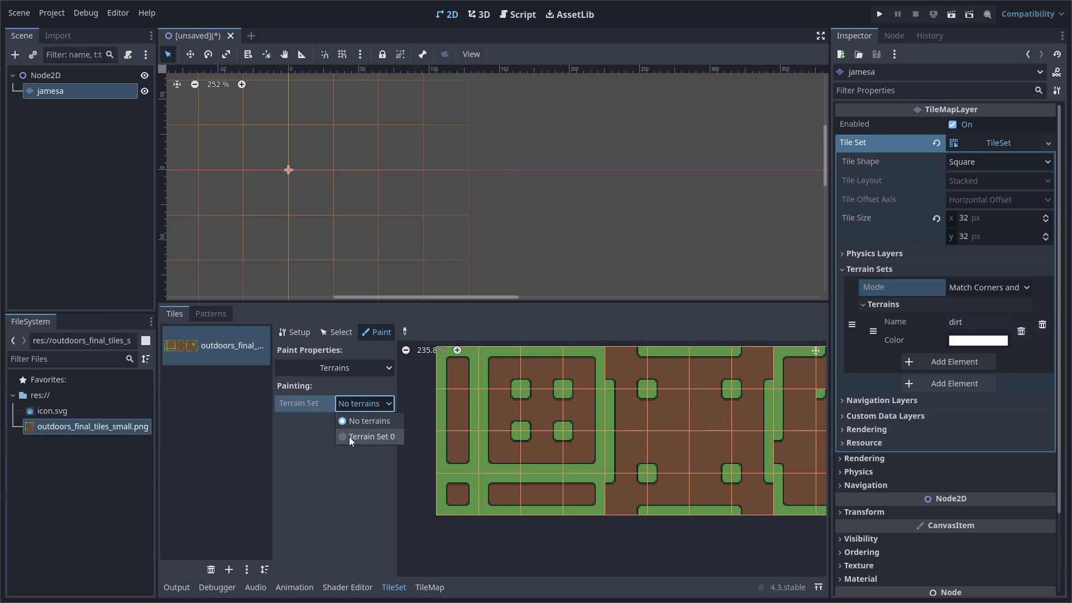
pyautogui.click(384, 438)
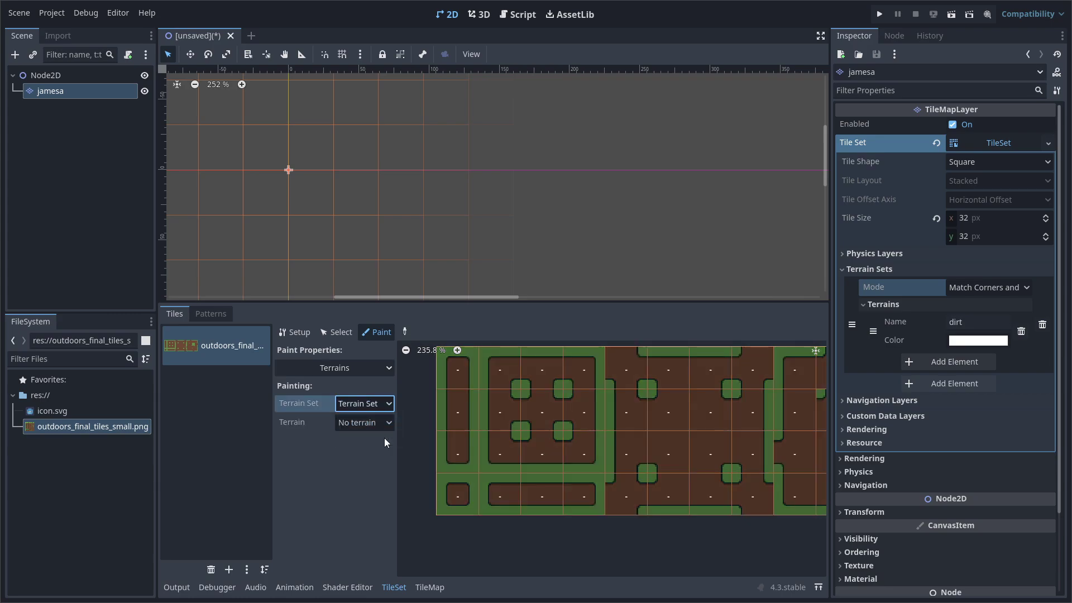
pyautogui.scroll(-3, 507, 427)
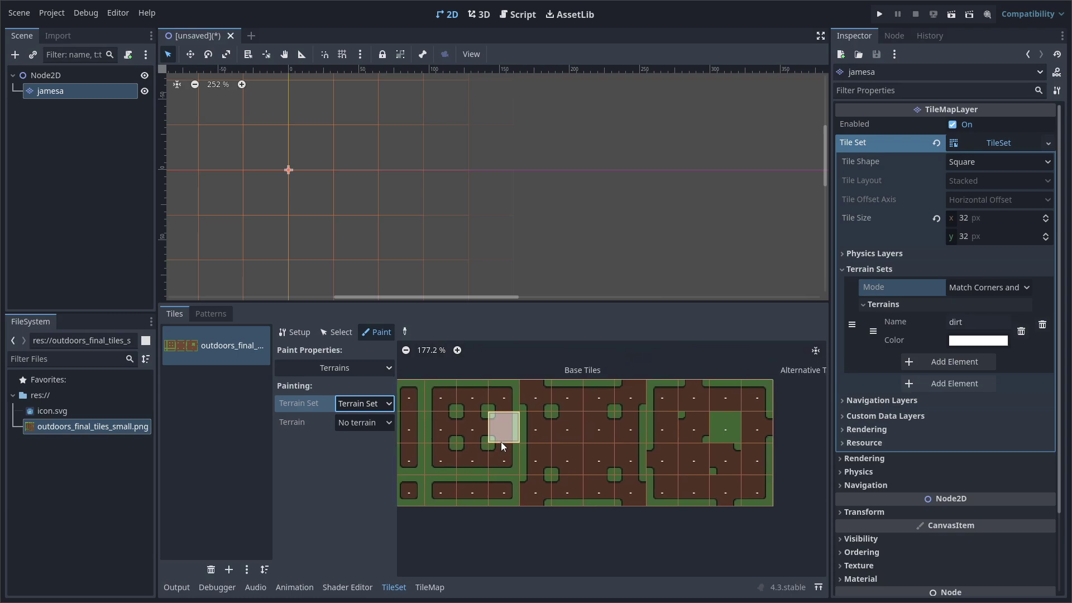
pyautogui.moveTo(466, 483)
pyautogui.mouseDown()
pyautogui.moveTo(787, 484)
pyautogui.moveTo(787, 456)
pyautogui.moveTo(518, 456)
pyautogui.moveTo(477, 434)
pyautogui.moveTo(799, 412)
pyautogui.moveTo(706, 391)
pyautogui.moveTo(452, 392)
pyautogui.moveTo(520, 451)
pyautogui.moveTo(532, 484)
pyautogui.mouseUp()
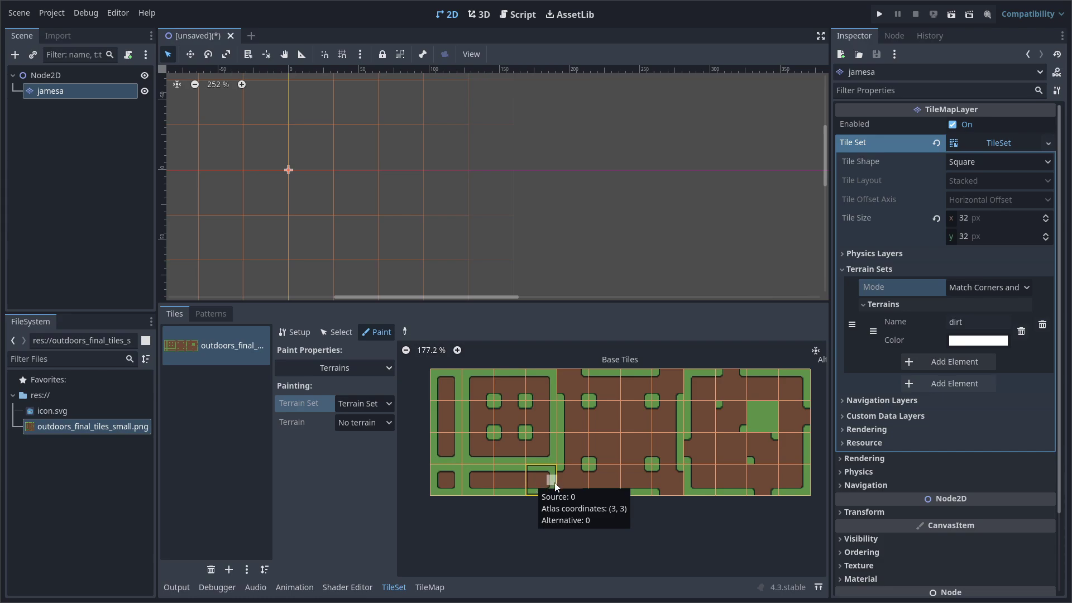
pyautogui.click(385, 422)
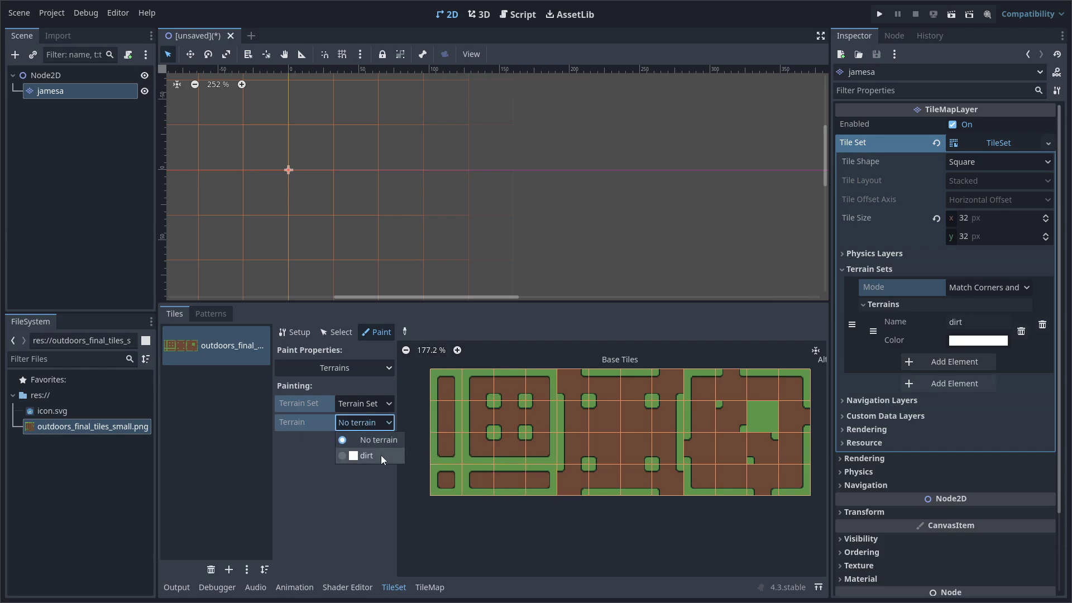
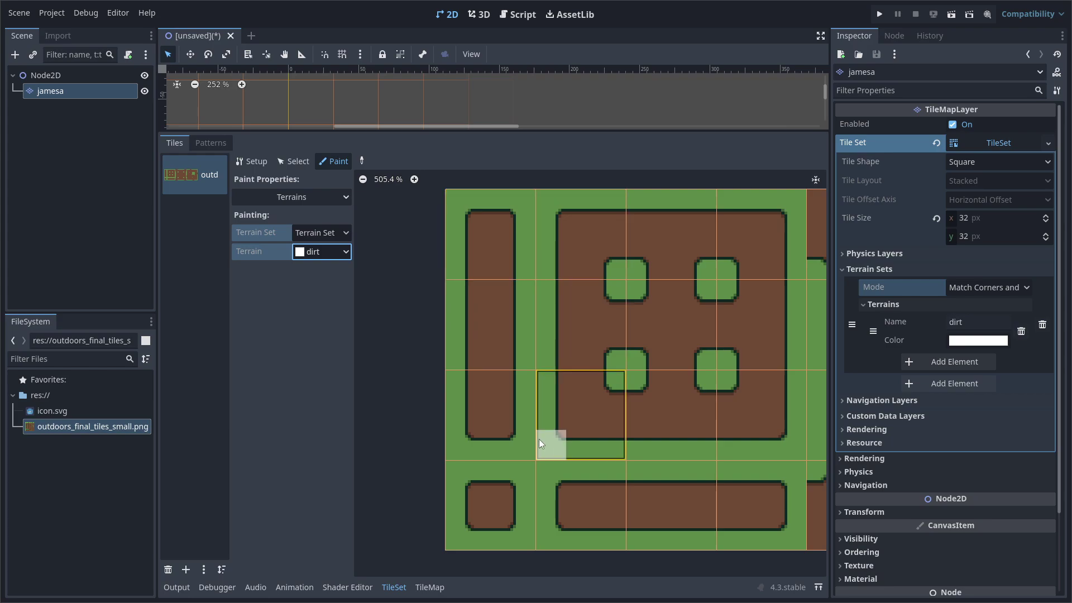
# Examine how grass and dirt are arranged in the atlas's narrow strips, the single tile, the 3x3 block and the corner variants
pyautogui.scroll(3, 476, 219)
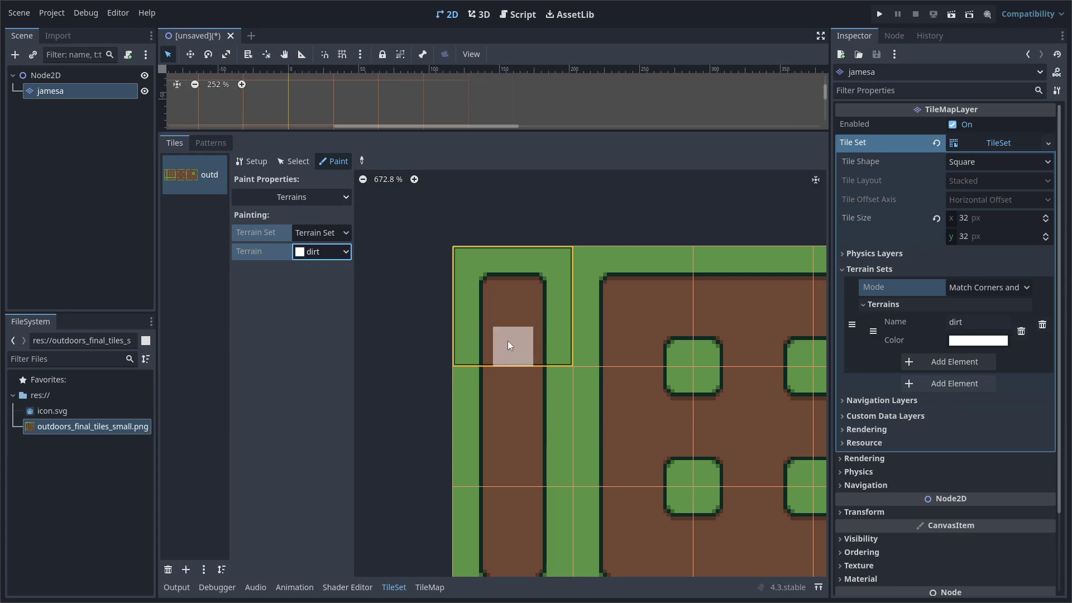
pyautogui.moveTo(507, 341); pyautogui.dragTo(508, 238, button='middle')
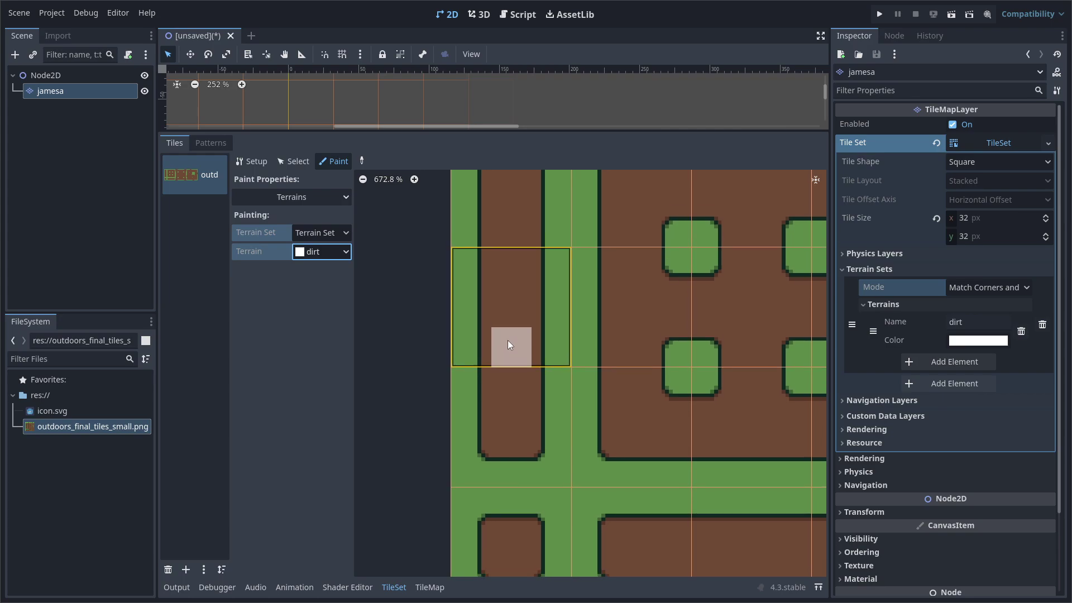
pyautogui.scroll(-2, 512, 343)
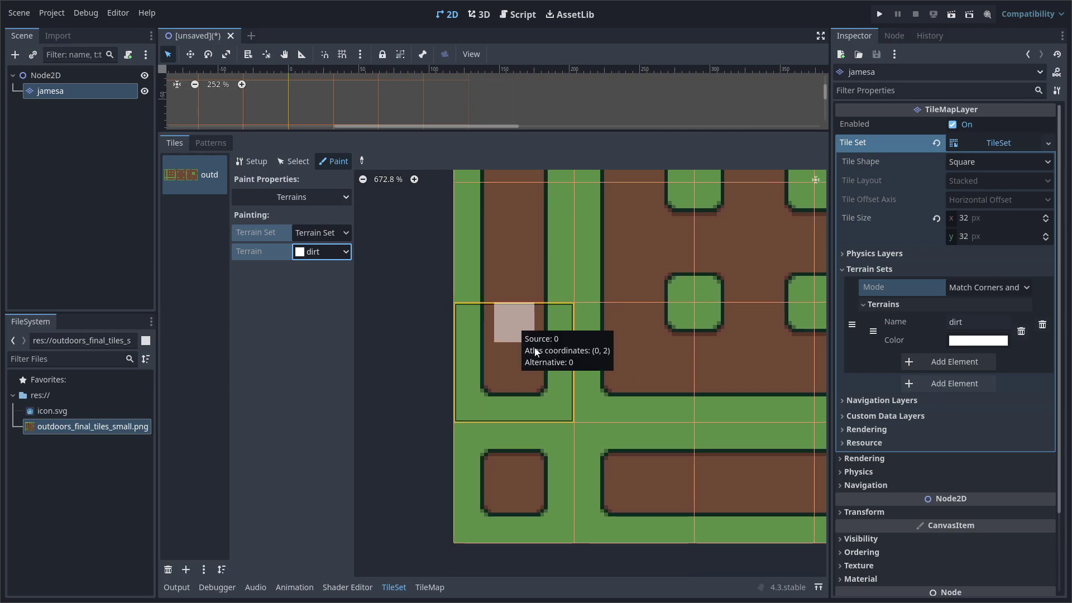
pyautogui.scroll(-3, 506, 352)
pyautogui.keyDown('shift'); pyautogui.hscroll(3, 374, 335); pyautogui.keyUp('shift')
pyautogui.keyDown('shift'); pyautogui.hscroll(-4, 375, 336); pyautogui.keyUp('shift')
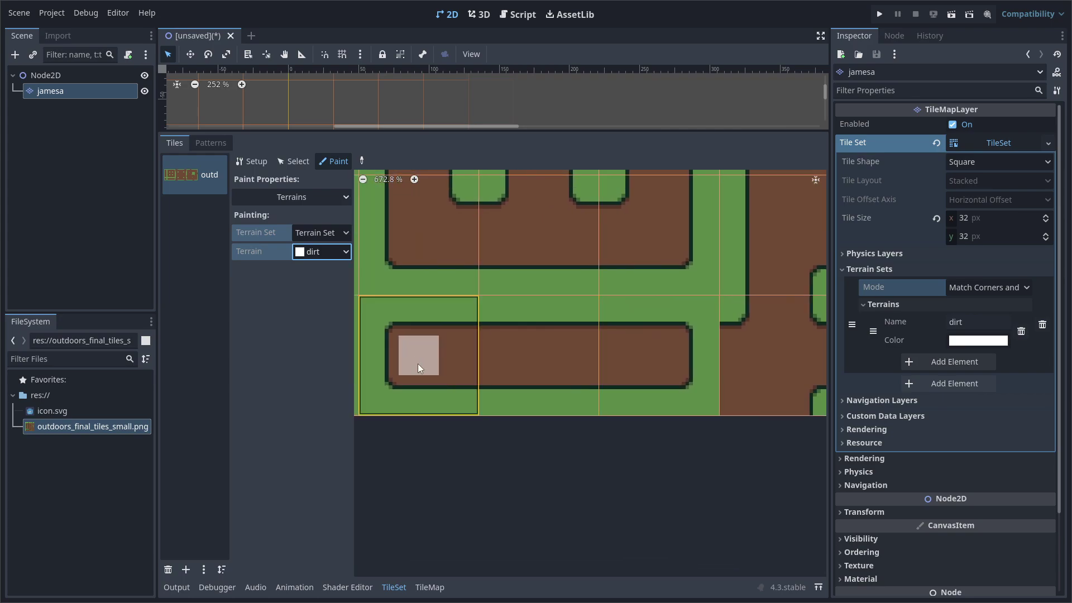
pyautogui.scroll(4, 593, 431)
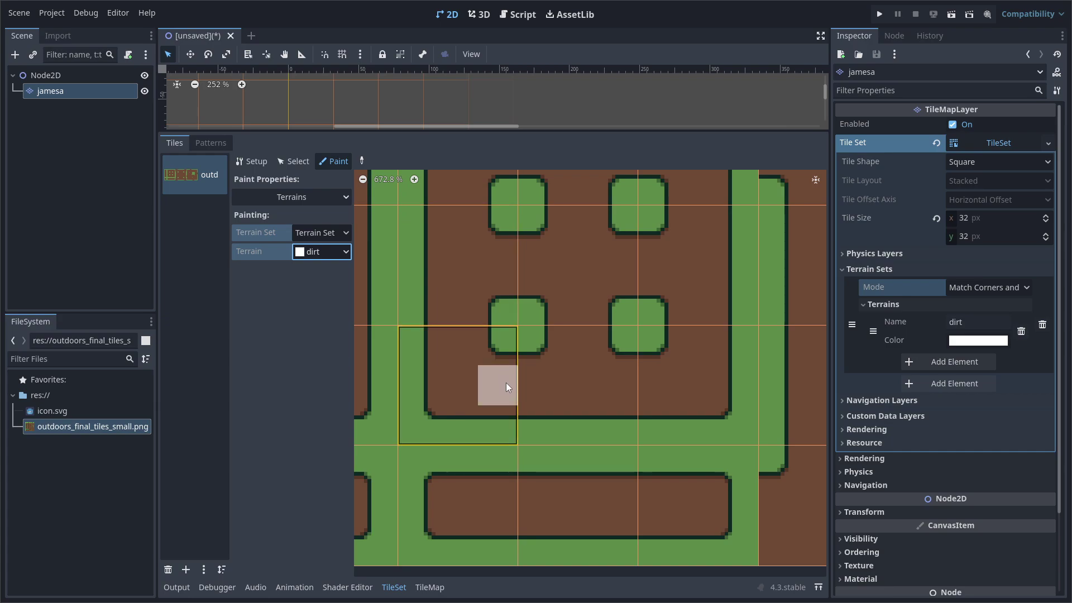
pyautogui.scroll(3, 613, 387)
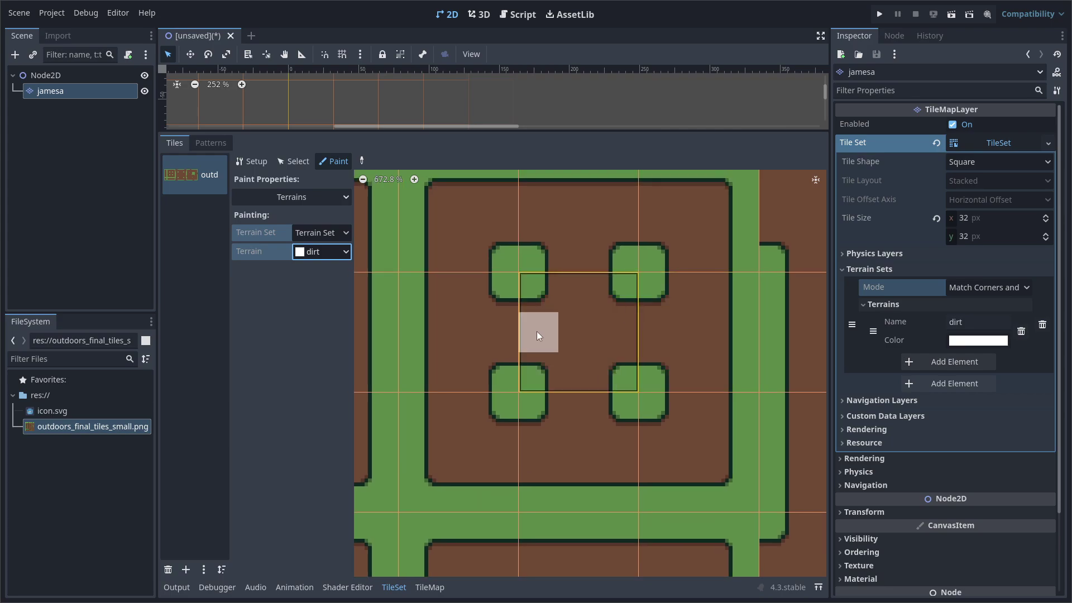
pyautogui.keyDown('ctrl'); pyautogui.scroll(-3, 615, 327); pyautogui.keyUp('ctrl')
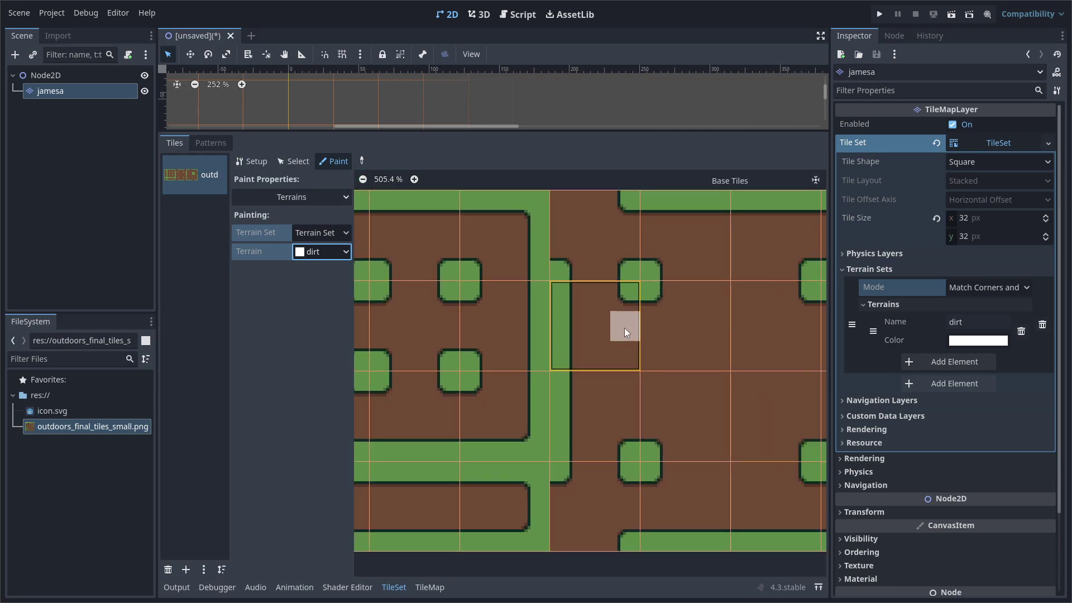
pyautogui.keyDown('ctrl'); pyautogui.scroll(-8, 604, 287); pyautogui.keyUp('ctrl')
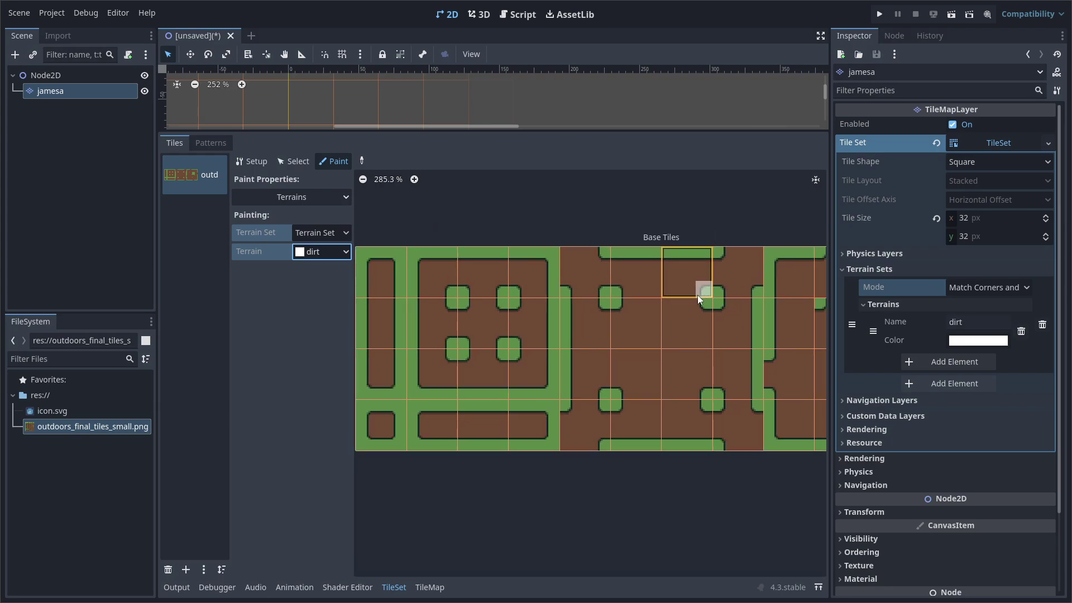
pyautogui.moveTo(695, 317); pyautogui.dragTo(527, 314, button='middle')
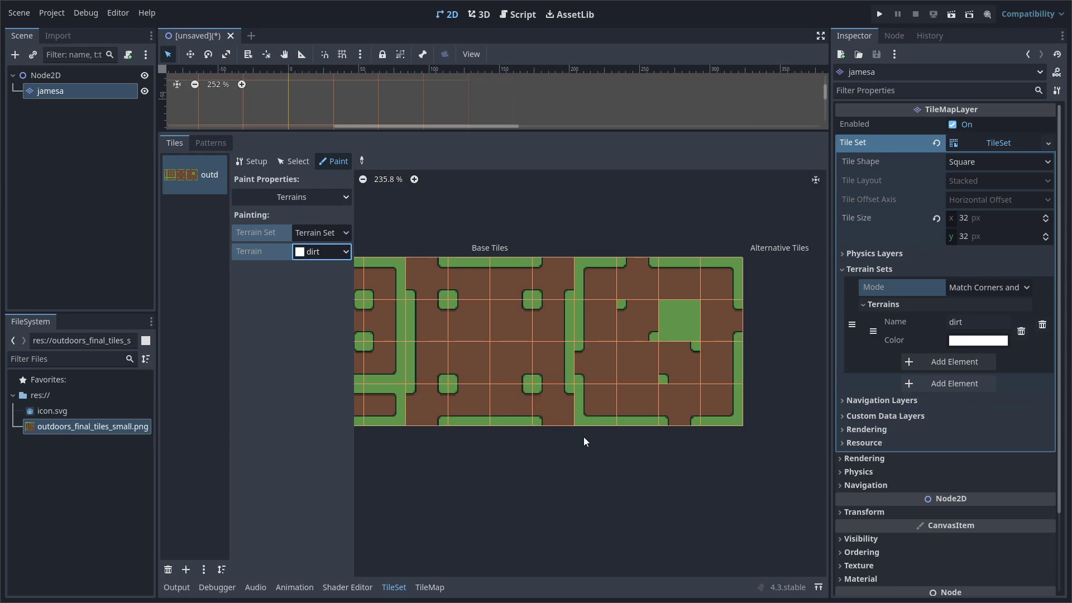
pyautogui.scroll(8, 584, 441)
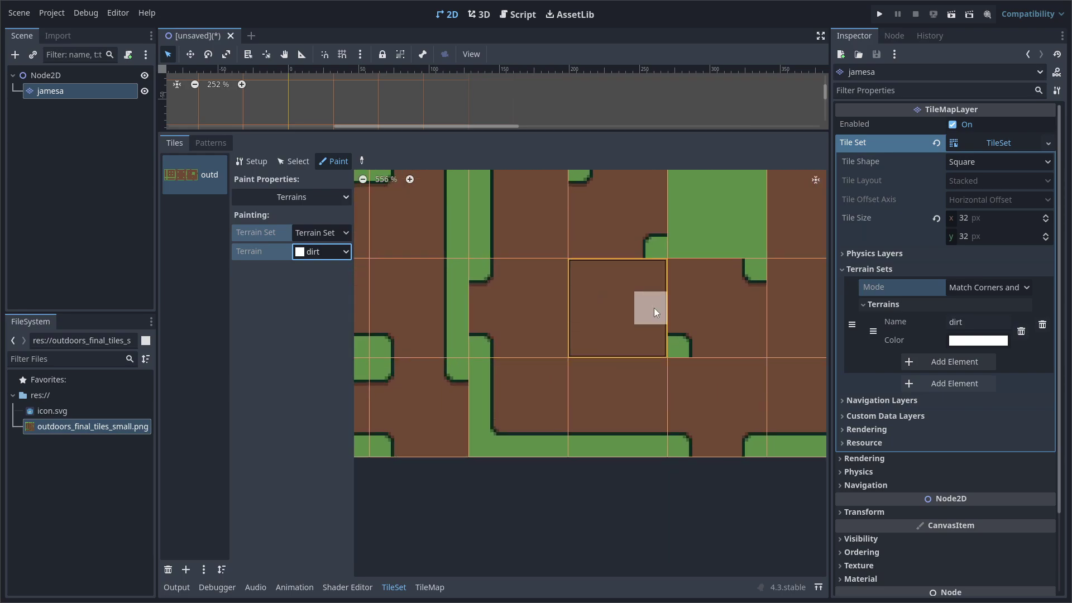
pyautogui.scroll(-9, 689, 309)
pyautogui.moveTo(624, 385); pyautogui.dragTo(632, 405, button='middle')
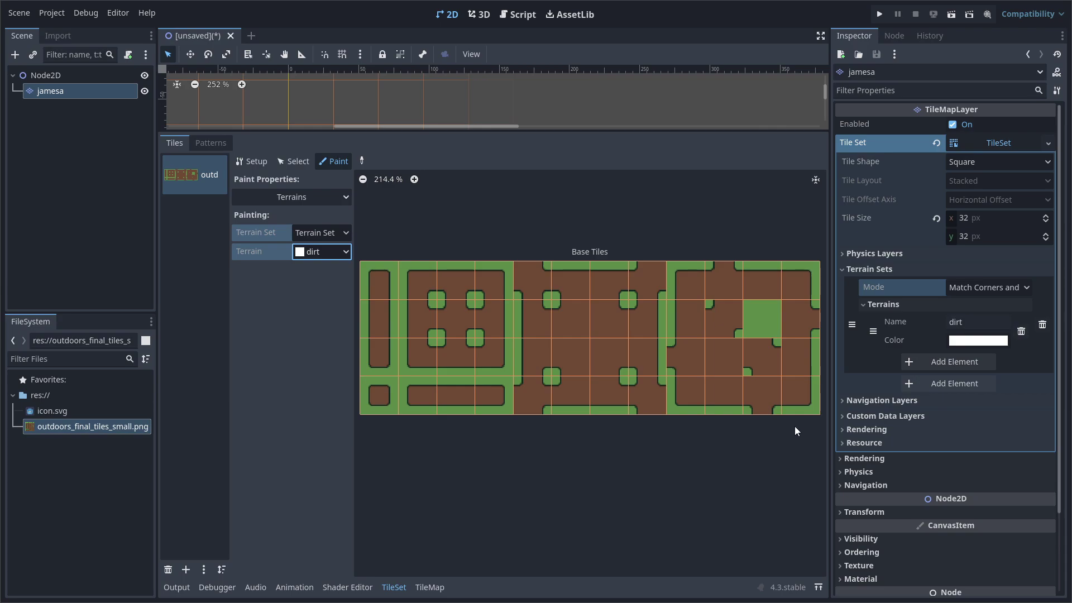
# Paint dirt on every terrain cell of atlas tile (8, 2) except its two grassy left corners
pyautogui.scroll(8, 795, 426)
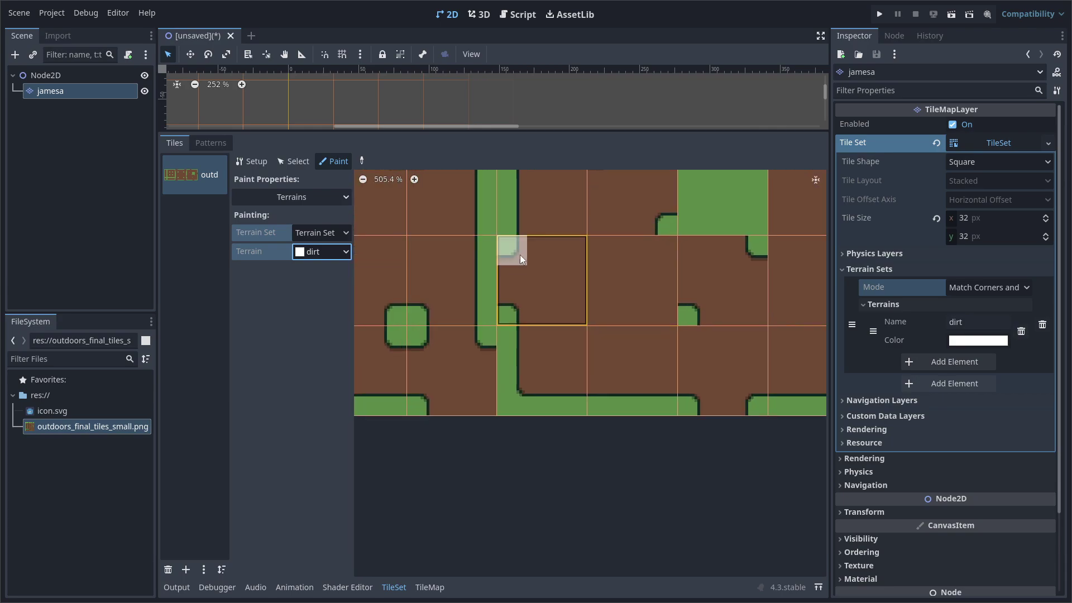
pyautogui.scroll(8, 522, 253)
pyautogui.scroll(7, 565, 253)
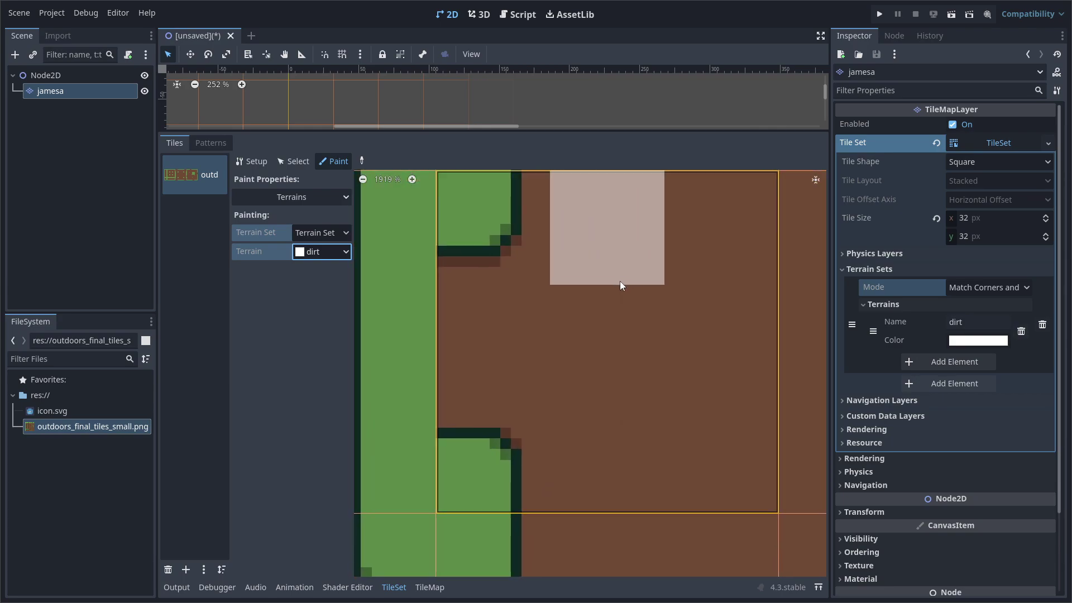
pyautogui.scroll(-2, 483, 266)
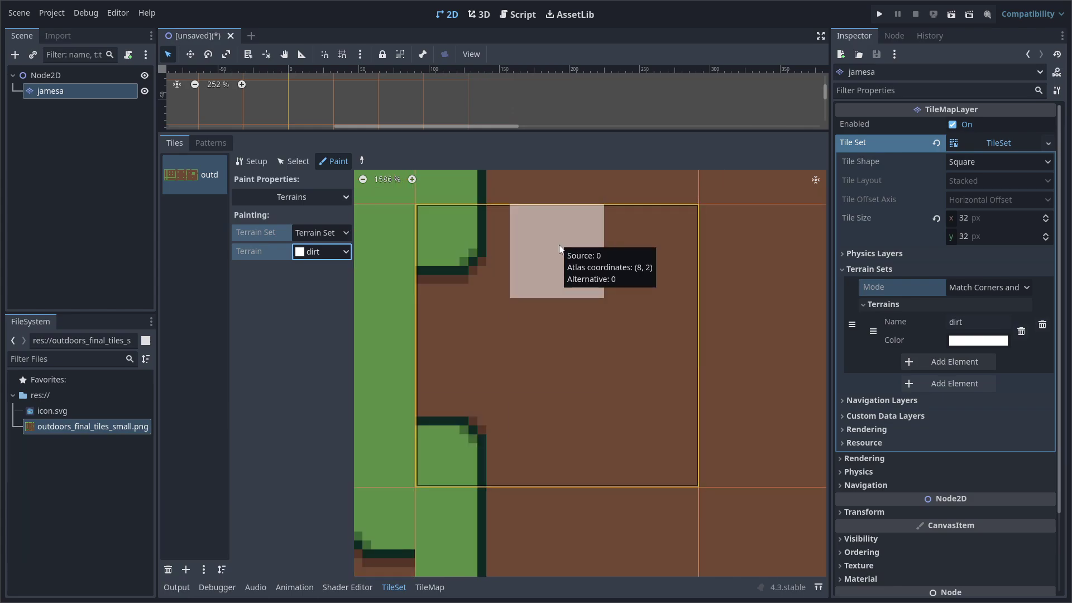
pyautogui.moveTo(558, 249)
pyautogui.mouseDown()
pyautogui.moveTo(560, 357)
pyautogui.moveTo(595, 439)
pyautogui.moveTo(630, 424)
pyautogui.moveTo(641, 293)
pyautogui.mouseUp()
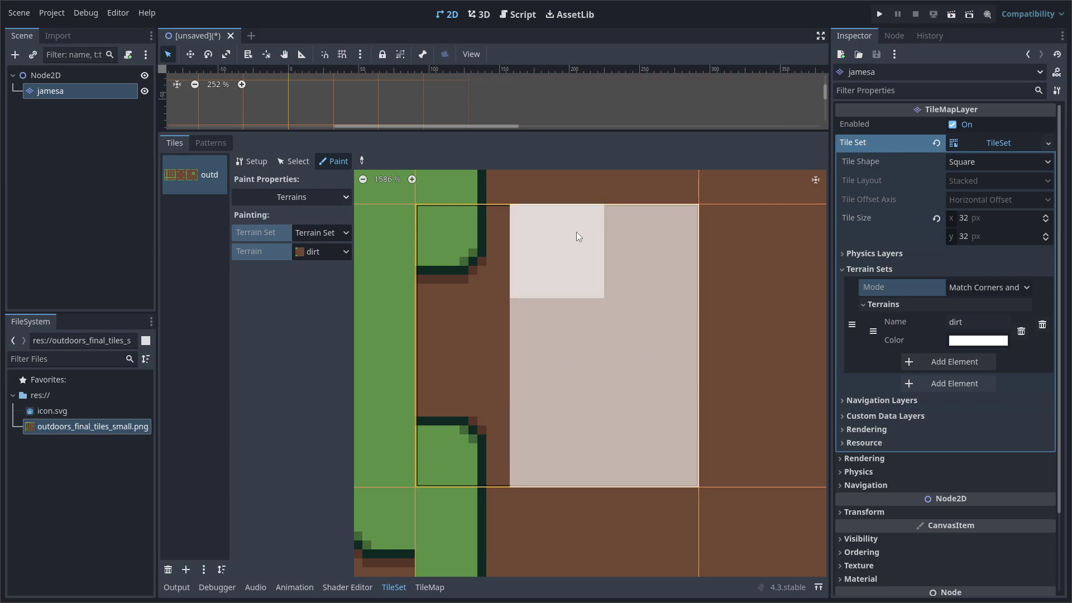
pyautogui.click(480, 352)
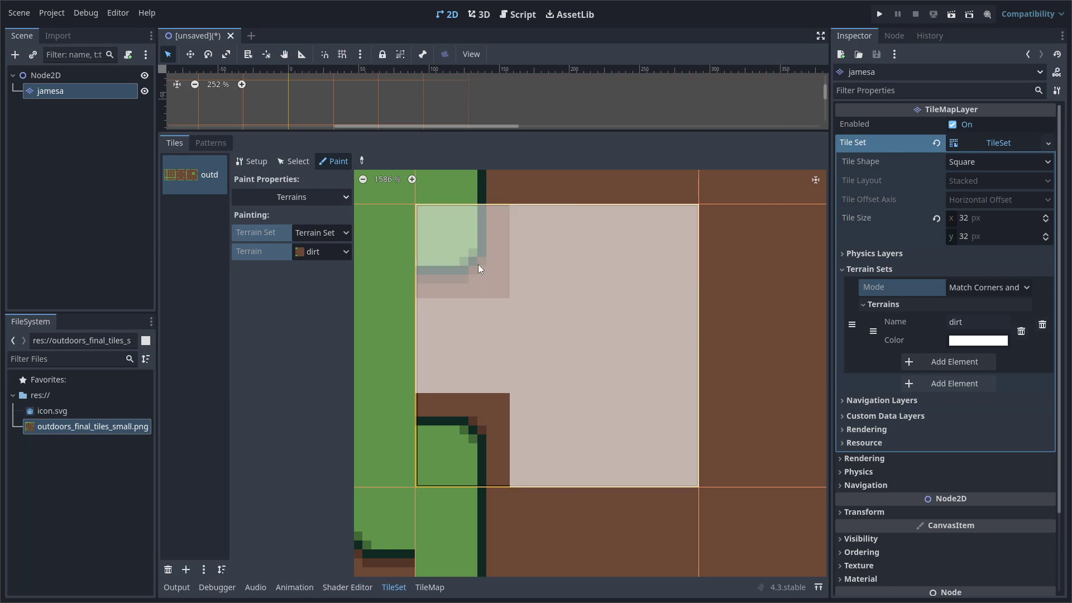
# Paint dirt along the center of the one-tile-wide vertical and horizontal strips and on the center of the single isolated tile
pyautogui.scroll(-3, 631, 322)
pyautogui.scroll(-5, 647, 291)
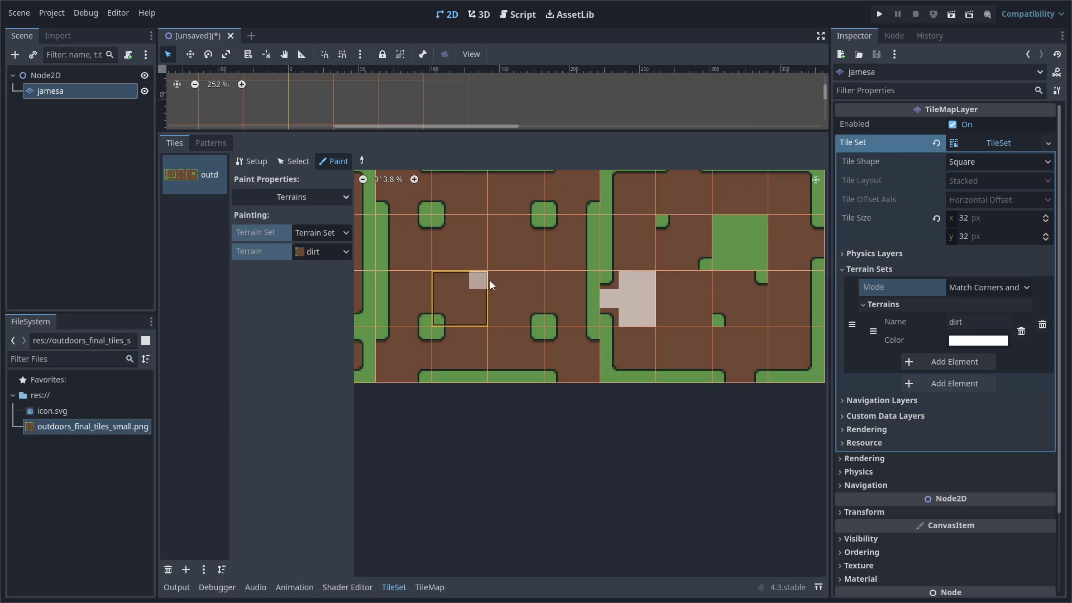
pyautogui.scroll(3, 556, 257)
pyautogui.moveTo(476, 229); pyautogui.dragTo(488, 412)
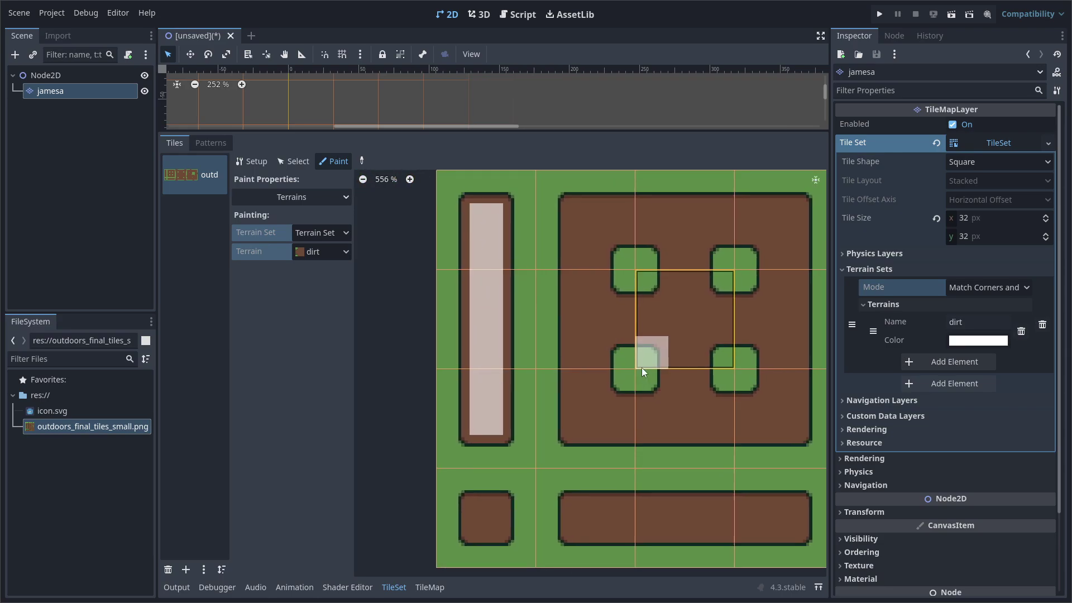
pyautogui.moveTo(480, 506)
pyautogui.mouseDown()
pyautogui.moveTo(555, 480)
pyautogui.moveTo(635, 506)
pyautogui.moveTo(754, 489)
pyautogui.mouseUp()
# Paint dirt on the center, right and bottom cells of tile (1, 0) and the left, center and right cells of tile (2, 0)
pyautogui.moveTo(515, 415)
pyautogui.mouseDown()
pyautogui.moveTo(518, 439)
pyautogui.moveTo(703, 438)
pyautogui.moveTo(720, 377)
pyautogui.moveTo(726, 250)
pyautogui.moveTo(546, 239)
pyautogui.mouseUp()
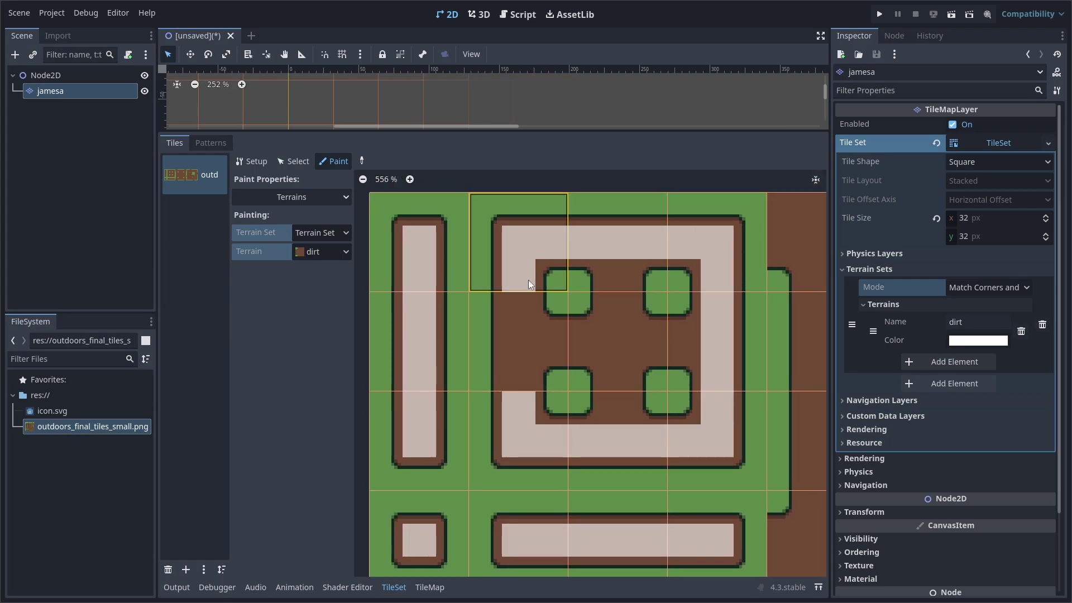
pyautogui.scroll(2, 519, 352)
pyautogui.moveTo(514, 401)
pyautogui.mouseDown()
pyautogui.moveTo(763, 512)
pyautogui.moveTo(814, 370)
pyautogui.moveTo(750, 249)
pyautogui.moveTo(614, 250)
pyautogui.moveTo(629, 338)
pyautogui.mouseUp()
pyautogui.scroll(1, 629, 340)
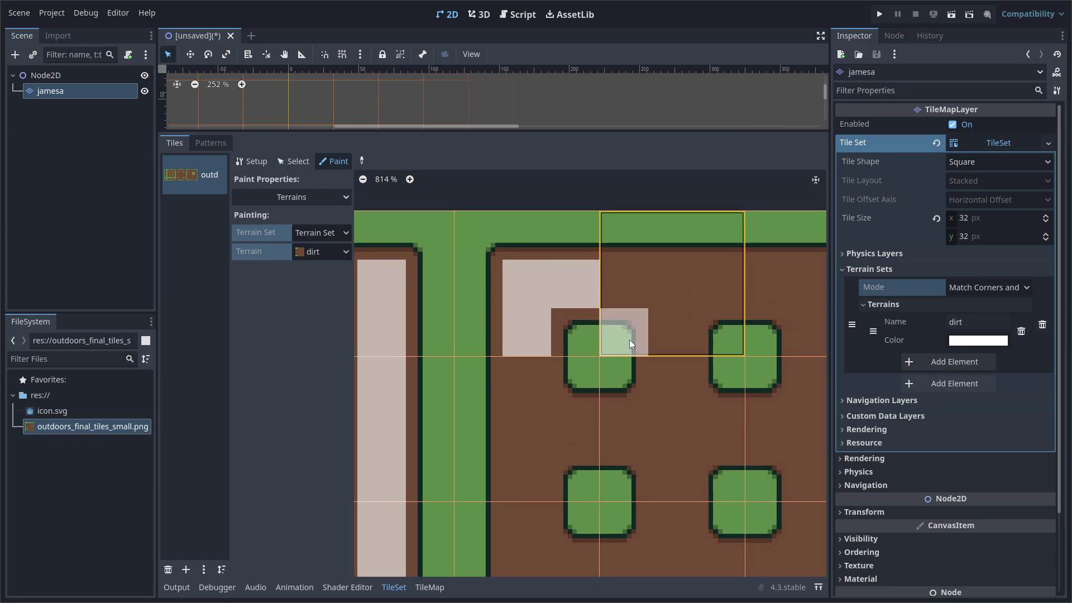
pyautogui.scroll(2, 647, 298)
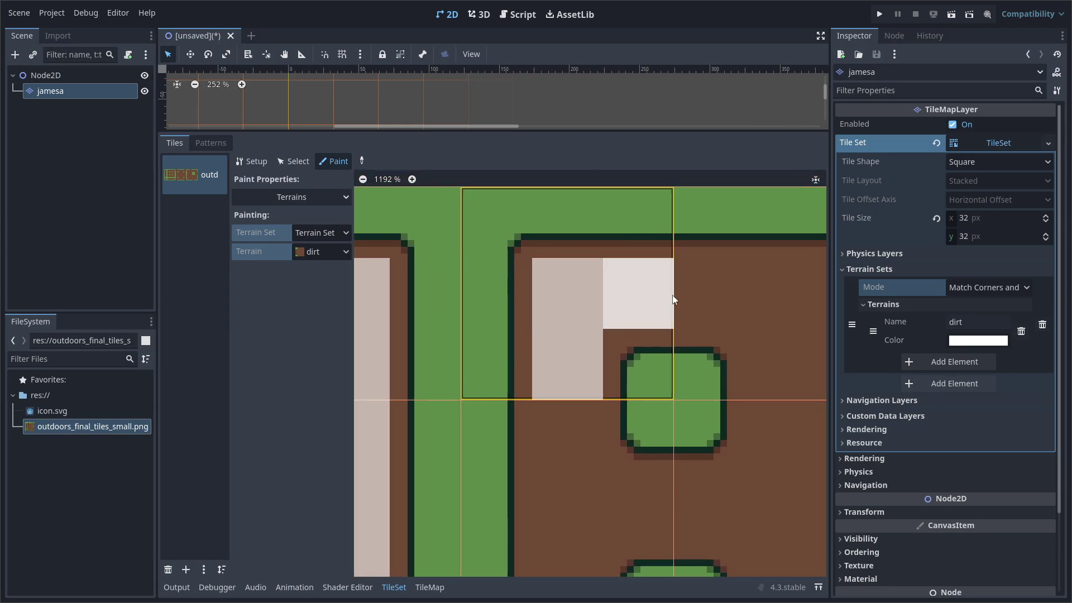
pyautogui.moveTo(623, 290)
pyautogui.mouseDown()
pyautogui.moveTo(560, 309)
pyautogui.moveTo(587, 297)
pyautogui.moveTo(714, 309)
pyautogui.mouseUp()
pyautogui.moveTo(715, 310); pyautogui.dragTo(536, 305, button='middle')
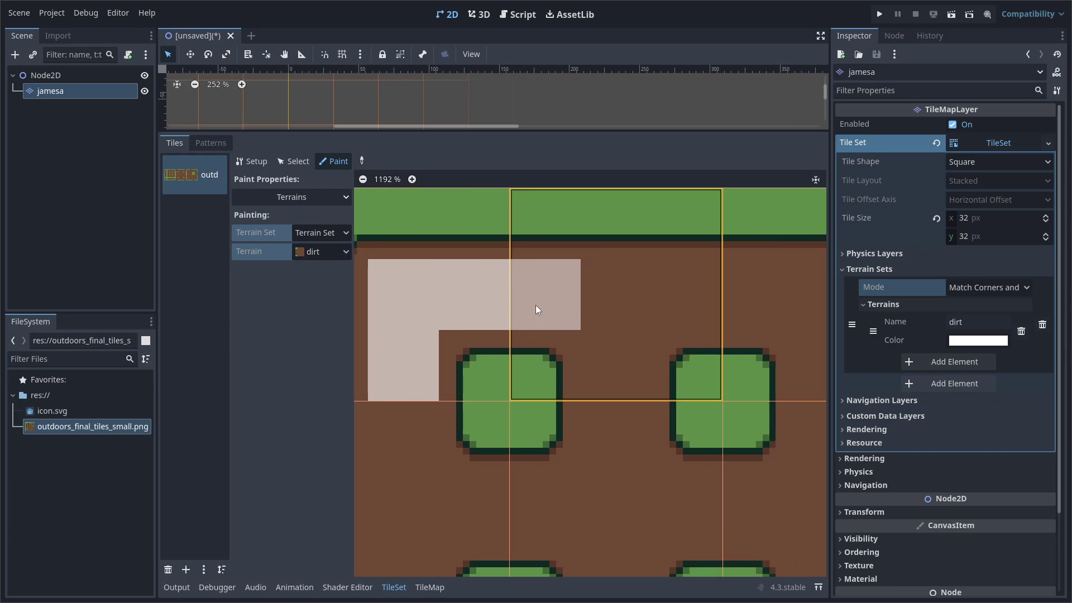
pyautogui.moveTo(538, 293)
pyautogui.mouseDown()
pyautogui.moveTo(675, 283)
pyautogui.moveTo(517, 294)
pyautogui.mouseUp()
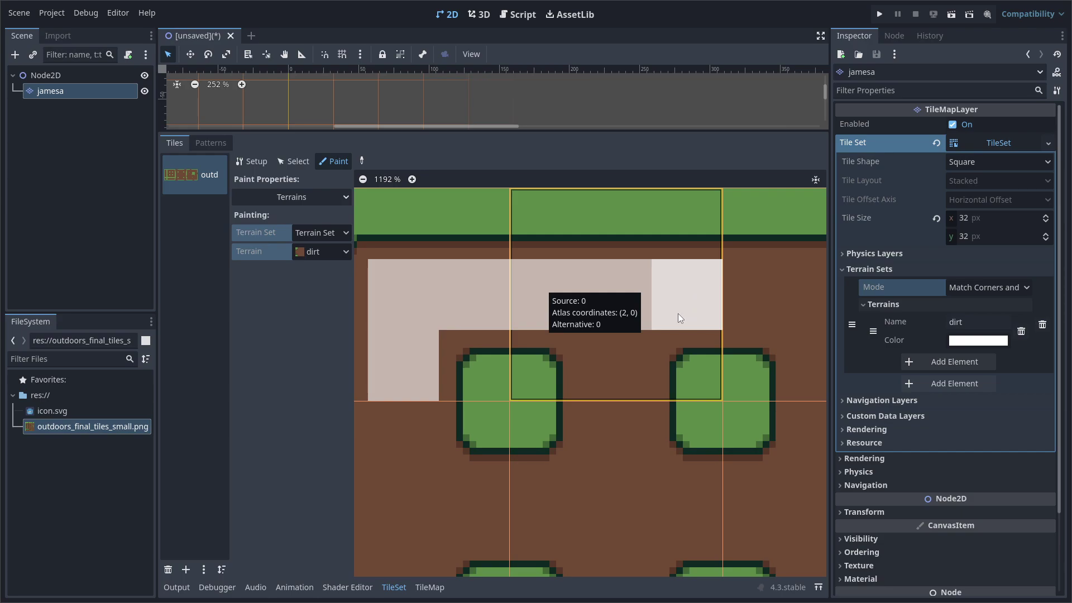
# Paint dirt on the left, center and bottom cells of the 3x3 block's upper-right corner tile
pyautogui.moveTo(766, 302); pyautogui.dragTo(561, 293, button='middle')
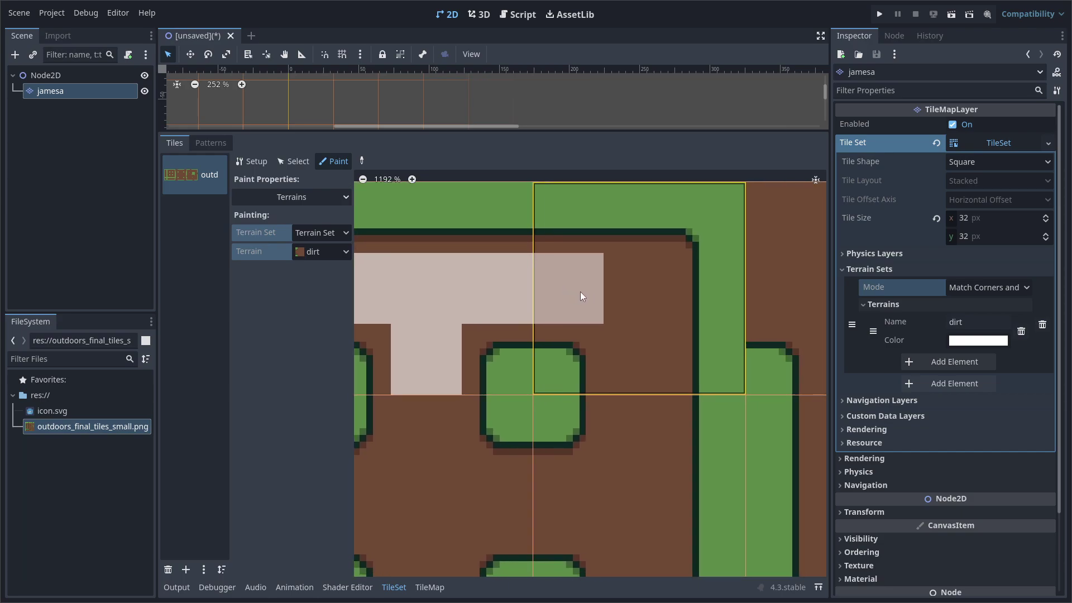
pyautogui.click(580, 291)
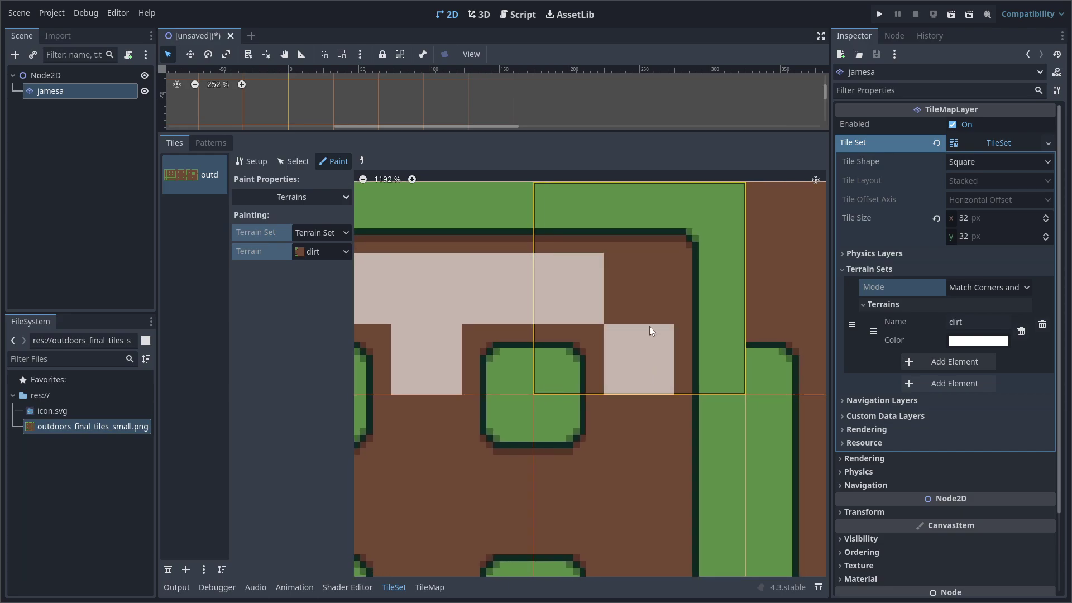
pyautogui.click(647, 318)
# Paint dirt on the inner cells of the 3x3 block's right column and bottom row, leaving the grass islands and grassy borders unpainted
pyautogui.scroll(-4, 602, 409)
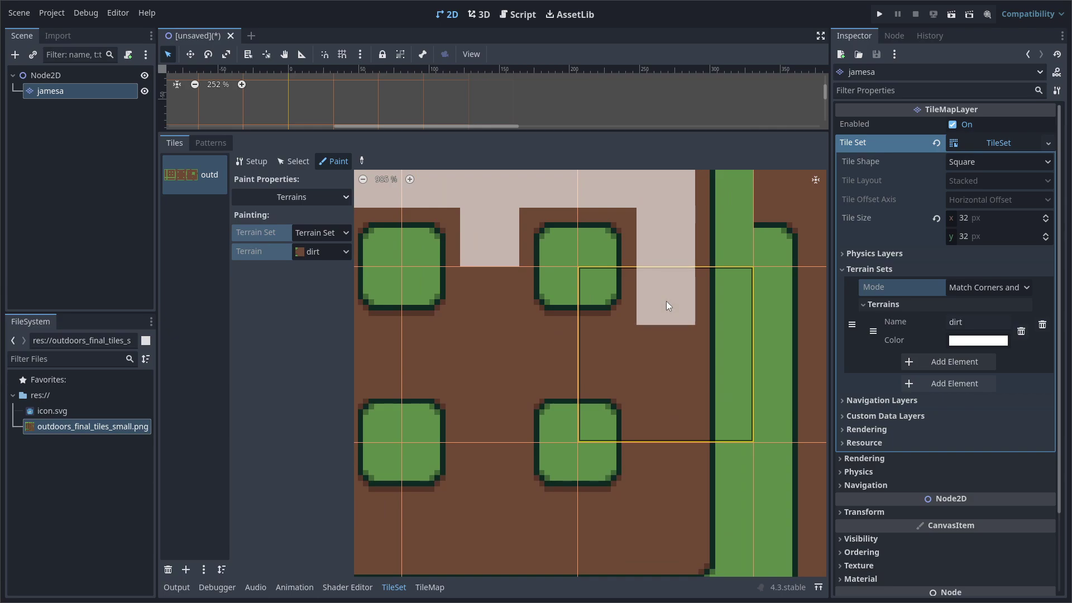
pyautogui.click(623, 363)
pyautogui.scroll(-5, 651, 359)
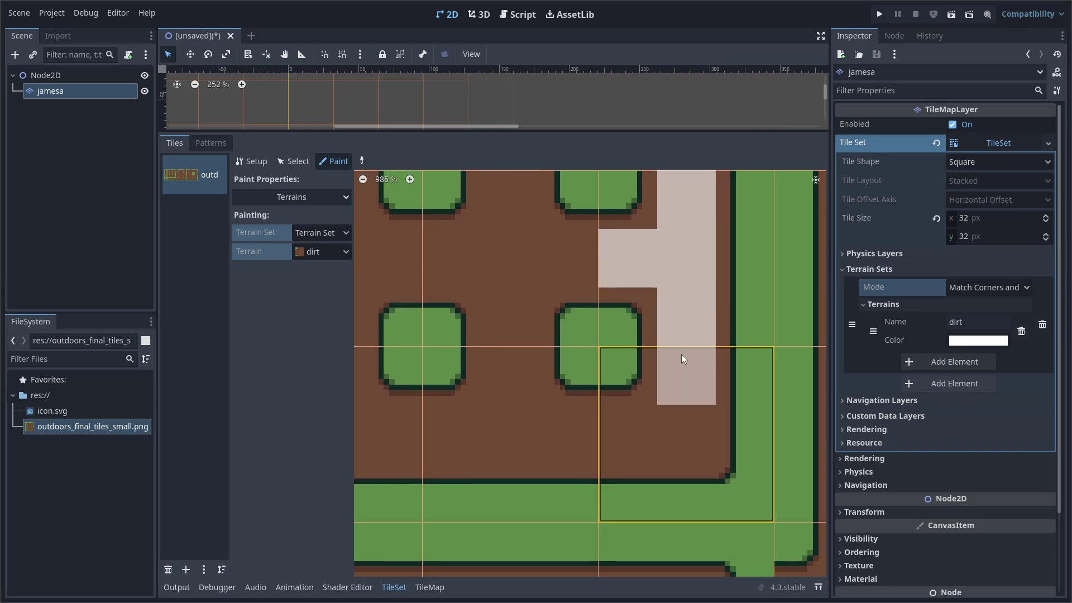
pyautogui.moveTo(681, 354); pyautogui.dragTo(680, 421)
pyautogui.scroll(-1, 631, 435)
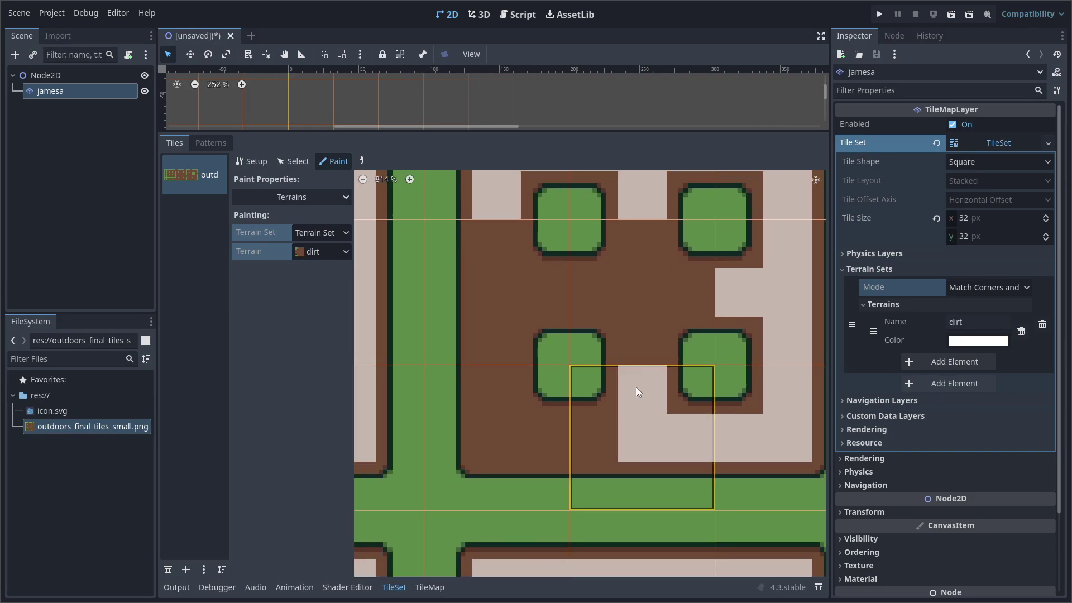
# Paint dirt on the center and four side cells of the 3x3 block's middle tile, leaving its grassy corners unpainted
pyautogui.scroll(2, 638, 360)
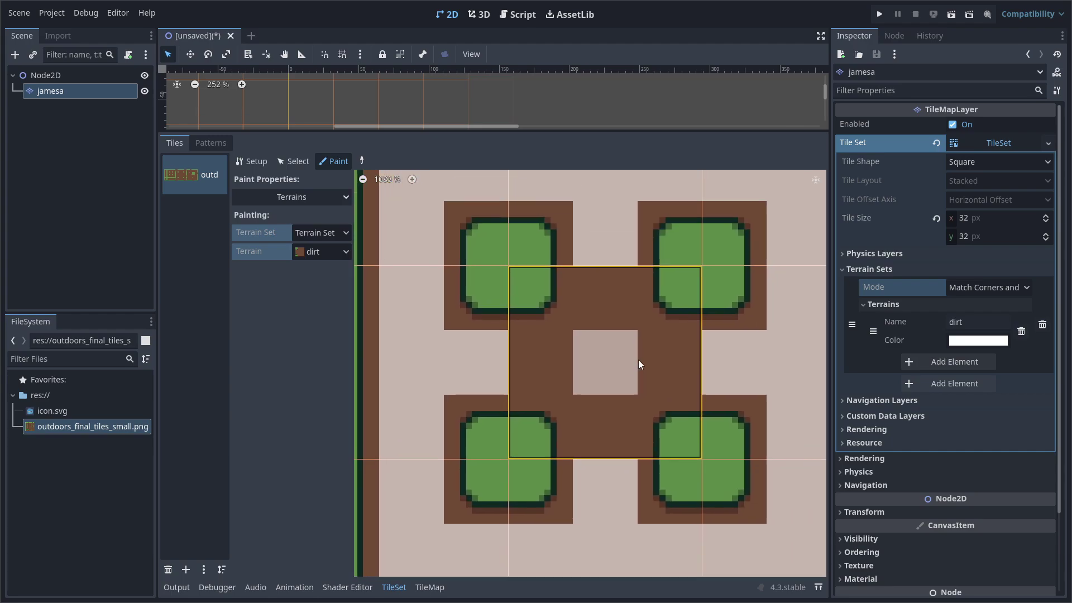
pyautogui.scroll(1, 614, 313)
pyautogui.click(530, 366)
pyautogui.click(695, 372)
pyautogui.click(619, 432)
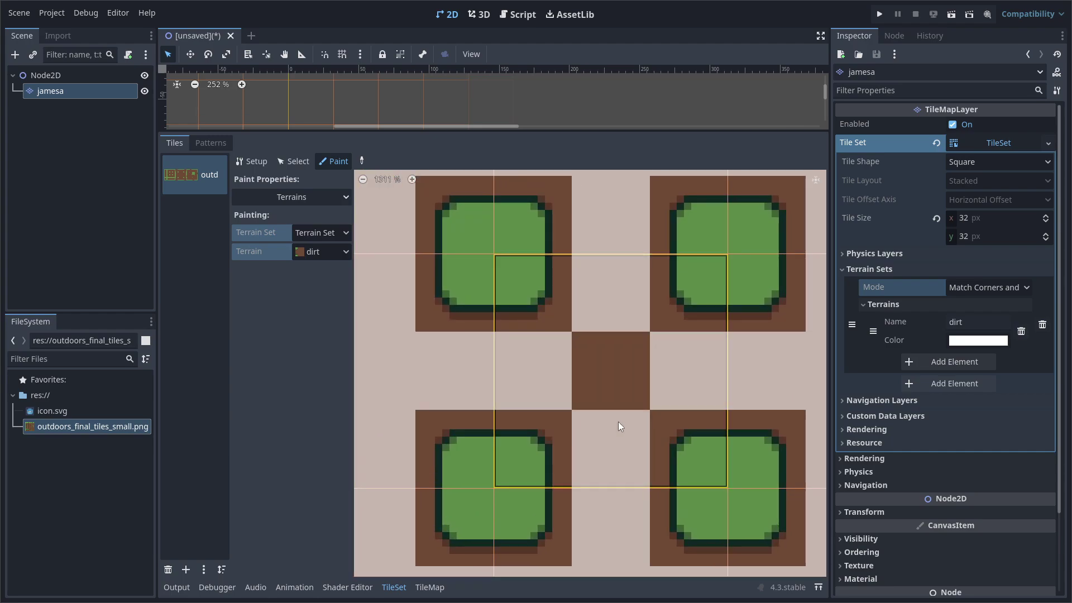
pyautogui.click(631, 358)
# Examine how the painted dirt cells line up around the four grass islands and along the upper edge of the 3x3 block
pyautogui.scroll(-1, 631, 351)
pyautogui.scroll(-2, 662, 343)
pyautogui.scroll(3, 650, 339)
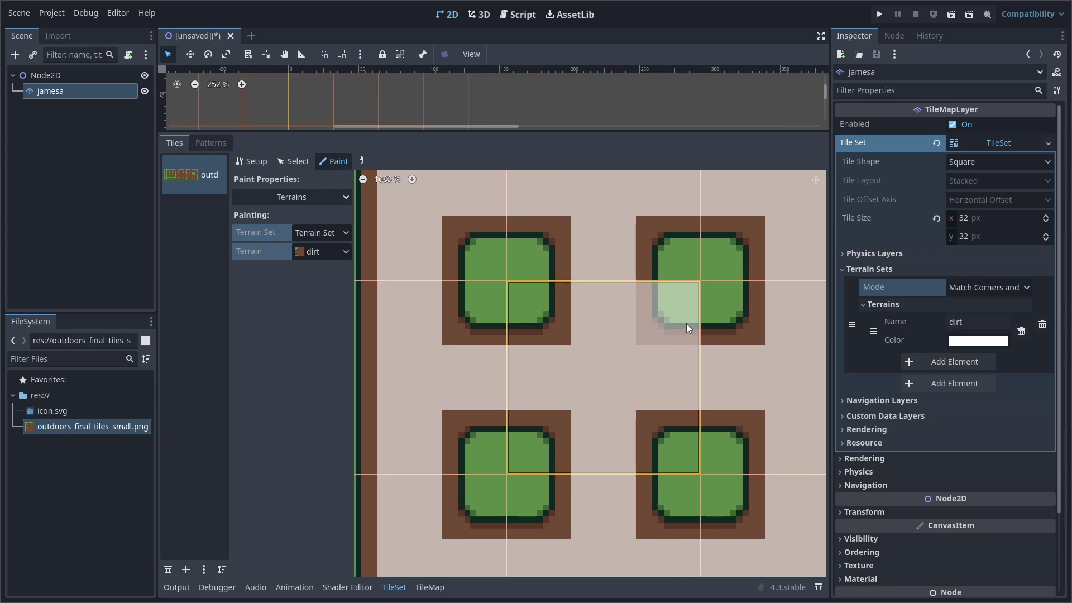
pyautogui.keyDown('ctrl'); pyautogui.scroll(5, 538, 247); pyautogui.keyUp('ctrl')
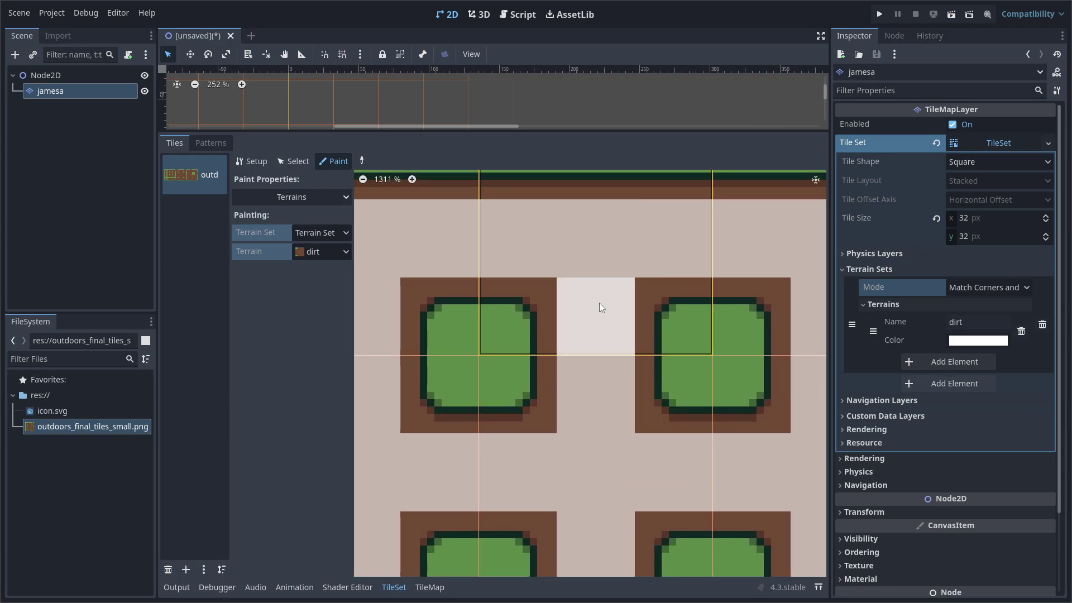
pyautogui.scroll(-4, 627, 312)
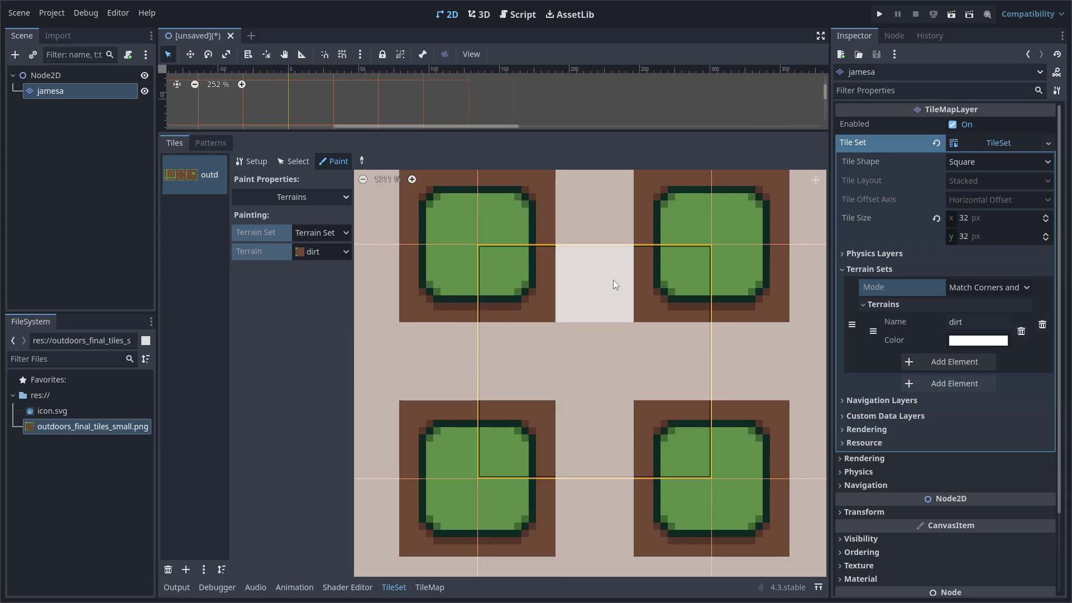
pyautogui.scroll(5, 641, 448)
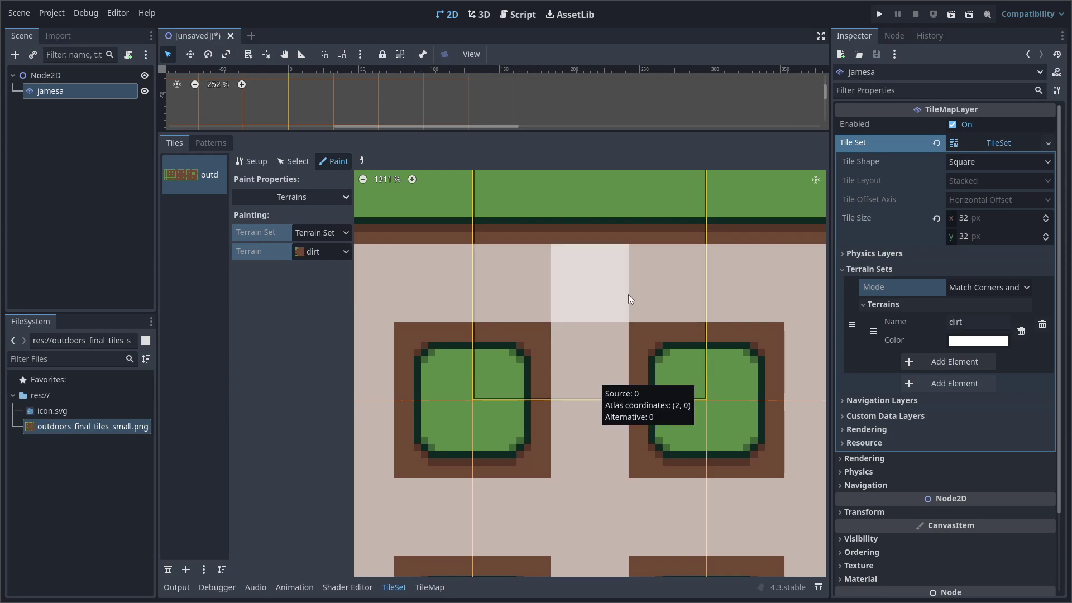
pyautogui.scroll(-5, 597, 335)
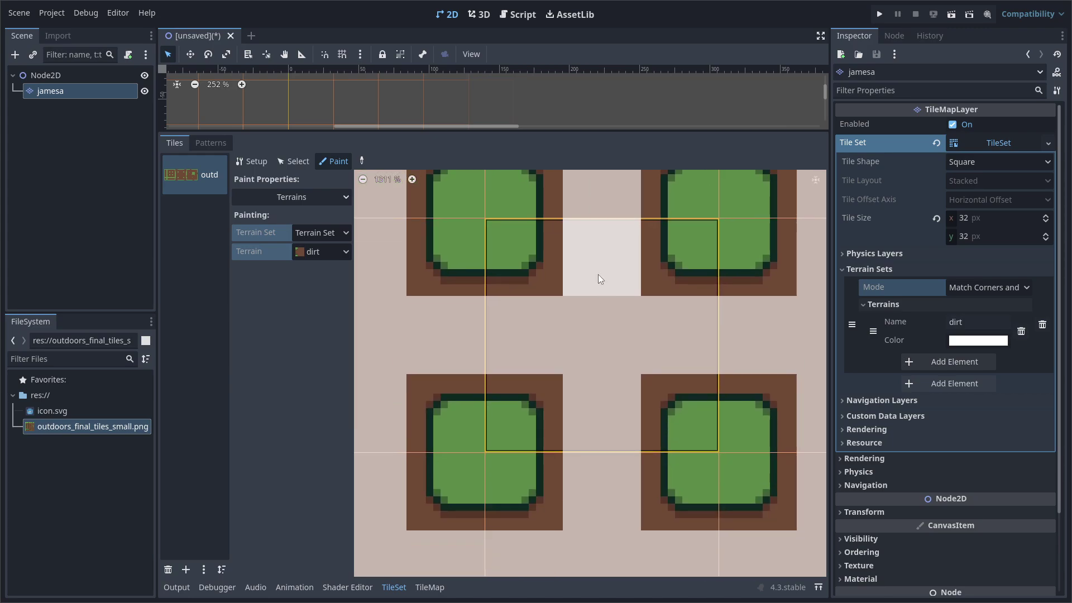
pyautogui.scroll(5, 614, 329)
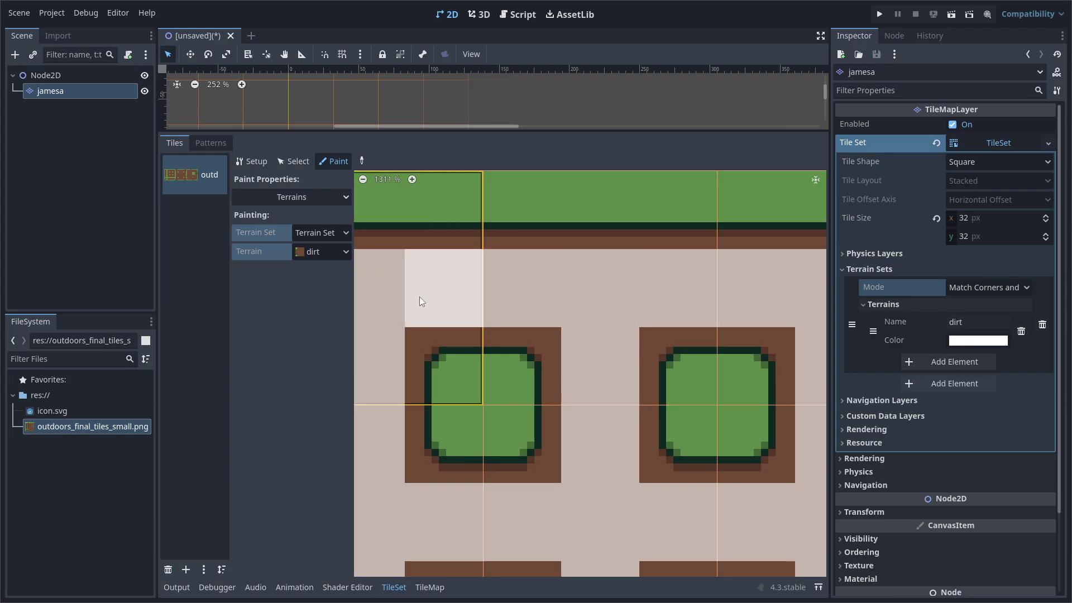
pyautogui.scroll(2, 564, 275)
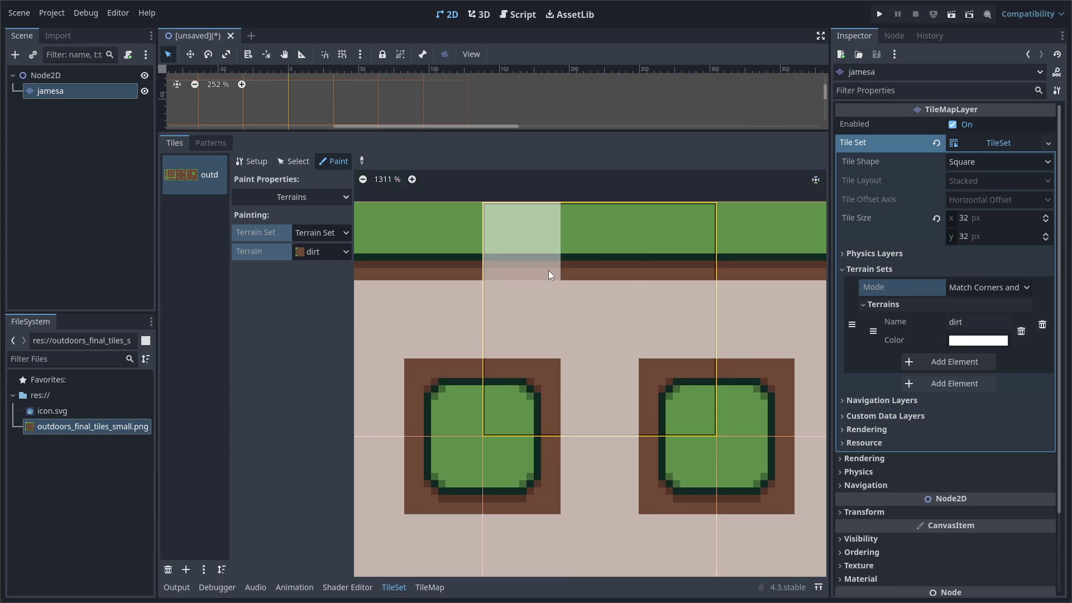
# Paint dirt on all the brown cells of the atlas's middle 4x4 block, leaving its grass corners and edges unpainted
pyautogui.keyDown('ctrl'); pyautogui.scroll(-1, 564, 380); pyautogui.keyUp('ctrl')
pyautogui.keyDown('ctrl'); pyautogui.scroll(-13, 563, 379); pyautogui.keyUp('ctrl')
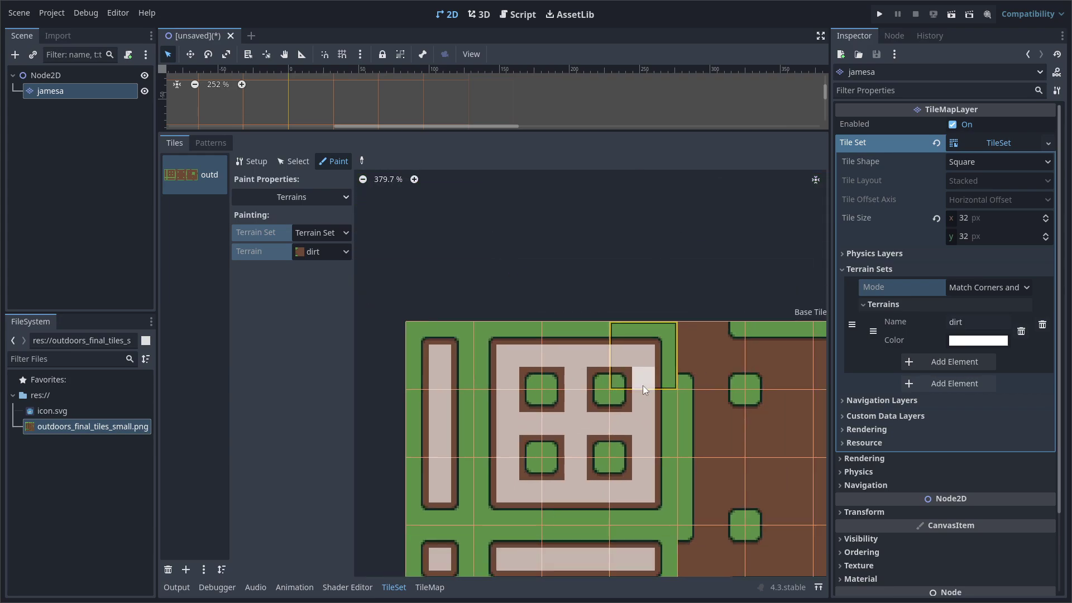
pyautogui.keyDown('ctrl'); pyautogui.scroll(3, 558, 272); pyautogui.keyUp('ctrl')
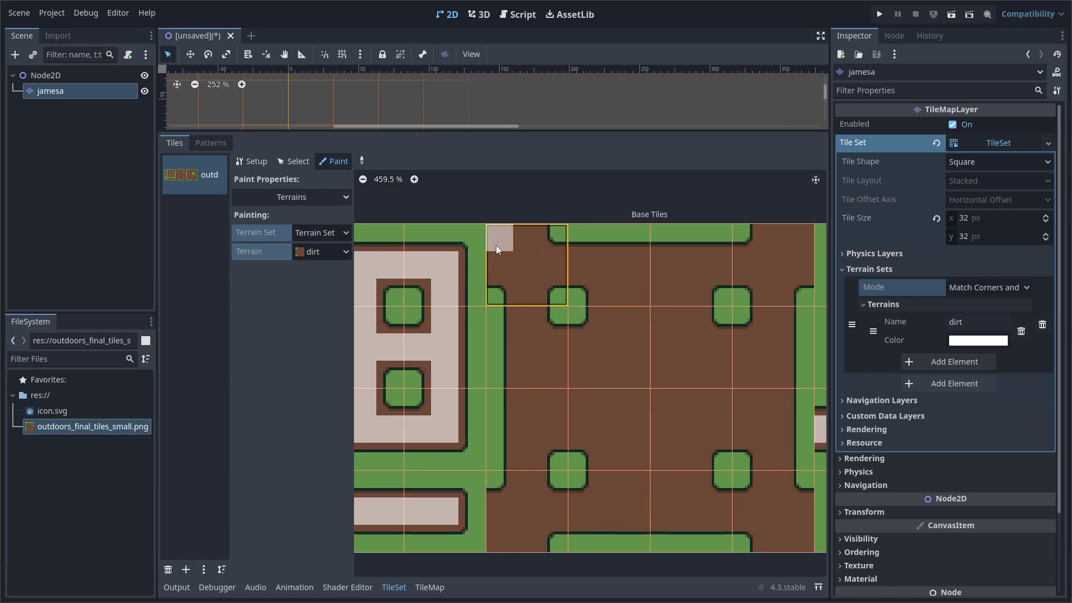
pyautogui.moveTo(551, 262)
pyautogui.mouseDown()
pyautogui.moveTo(533, 294)
pyautogui.moveTo(530, 465)
pyautogui.moveTo(515, 504)
pyautogui.moveTo(528, 531)
pyautogui.moveTo(584, 505)
pyautogui.moveTo(727, 506)
pyautogui.moveTo(770, 523)
pyautogui.moveTo(794, 499)
pyautogui.moveTo(777, 485)
pyautogui.moveTo(775, 425)
pyautogui.moveTo(800, 478)
pyautogui.moveTo(781, 484)
pyautogui.moveTo(773, 454)
pyautogui.moveTo(769, 253)
pyautogui.moveTo(800, 262)
pyautogui.moveTo(578, 263)
pyautogui.moveTo(553, 234)
pyautogui.moveTo(648, 355)
pyautogui.moveTo(553, 328)
pyautogui.moveTo(552, 338)
pyautogui.moveTo(604, 298)
pyautogui.moveTo(648, 285)
pyautogui.moveTo(613, 334)
pyautogui.moveTo(642, 343)
pyautogui.moveTo(620, 348)
pyautogui.moveTo(676, 311)
pyautogui.moveTo(696, 330)
pyautogui.moveTo(747, 339)
pyautogui.moveTo(754, 362)
pyautogui.moveTo(723, 319)
pyautogui.moveTo(749, 379)
pyautogui.moveTo(671, 373)
pyautogui.moveTo(555, 384)
pyautogui.moveTo(558, 420)
pyautogui.moveTo(600, 433)
pyautogui.moveTo(749, 430)
pyautogui.moveTo(608, 396)
pyautogui.moveTo(610, 474)
pyautogui.moveTo(639, 456)
pyautogui.moveTo(678, 487)
pyautogui.moveTo(703, 445)
pyautogui.mouseUp()
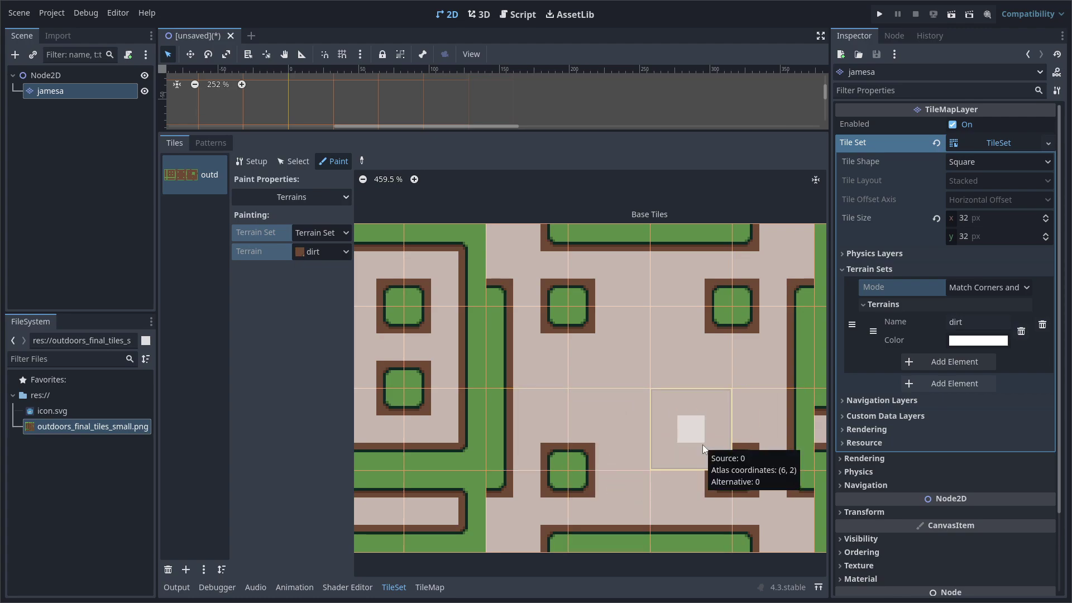
# Paint dirt on the brown cells of the atlas's third 4x4 block, erasing stray dirt from its grassy upper edge
pyautogui.moveTo(793, 324); pyautogui.dragTo(482, 248, button='middle')
pyautogui.moveTo(492, 237)
pyautogui.mouseDown()
pyautogui.moveTo(515, 332)
pyautogui.moveTo(526, 192)
pyautogui.mouseUp()
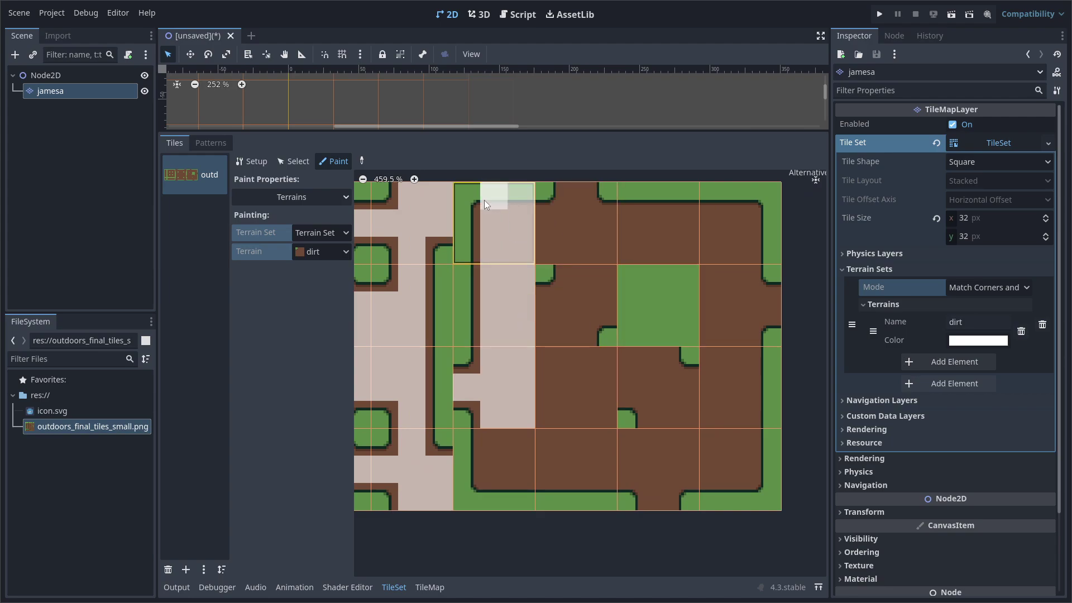
pyautogui.rightClick(521, 195)
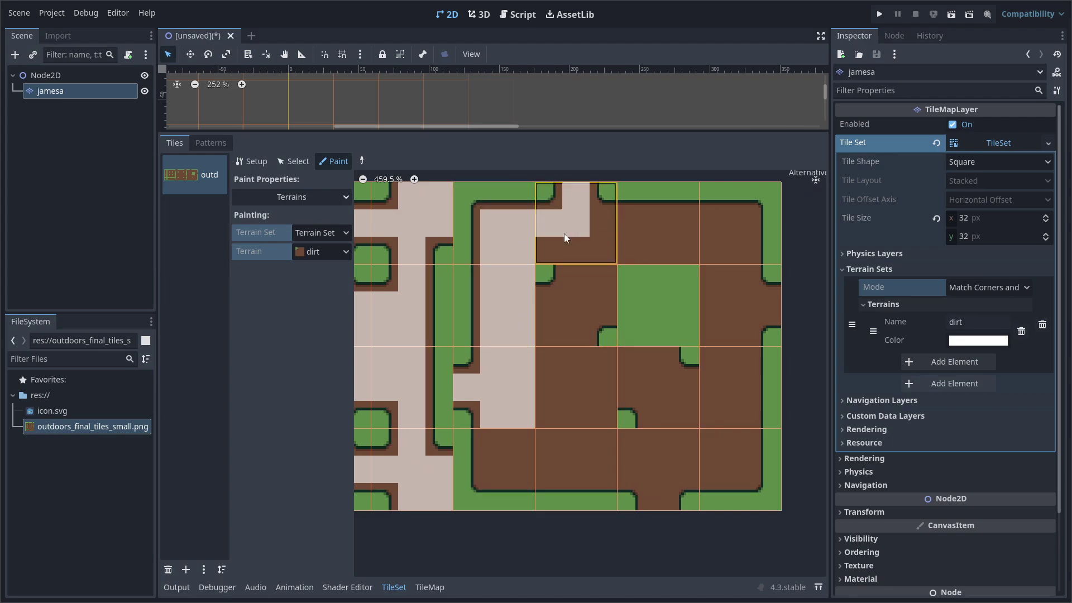
pyautogui.moveTo(611, 220)
pyautogui.mouseDown()
pyautogui.moveTo(742, 256)
pyautogui.moveTo(736, 300)
pyautogui.moveTo(759, 301)
pyautogui.moveTo(721, 305)
pyautogui.moveTo(714, 253)
pyautogui.moveTo(610, 246)
pyautogui.moveTo(596, 274)
pyautogui.mouseUp()
pyautogui.moveTo(556, 324)
pyautogui.mouseDown()
pyautogui.moveTo(584, 334)
pyautogui.moveTo(587, 369)
pyautogui.moveTo(655, 364)
pyautogui.moveTo(624, 381)
pyautogui.moveTo(660, 398)
pyautogui.moveTo(721, 383)
pyautogui.moveTo(725, 324)
pyautogui.moveTo(731, 398)
pyautogui.moveTo(743, 353)
pyautogui.moveTo(719, 418)
pyautogui.moveTo(726, 473)
pyautogui.moveTo(723, 445)
pyautogui.moveTo(742, 473)
pyautogui.moveTo(510, 470)
pyautogui.moveTo(504, 434)
pyautogui.moveTo(552, 360)
pyautogui.moveTo(529, 451)
pyautogui.moveTo(590, 380)
pyautogui.moveTo(600, 457)
pyautogui.moveTo(705, 446)
pyautogui.moveTo(672, 494)
pyautogui.mouseUp()
pyautogui.scroll(-5, 630, 387)
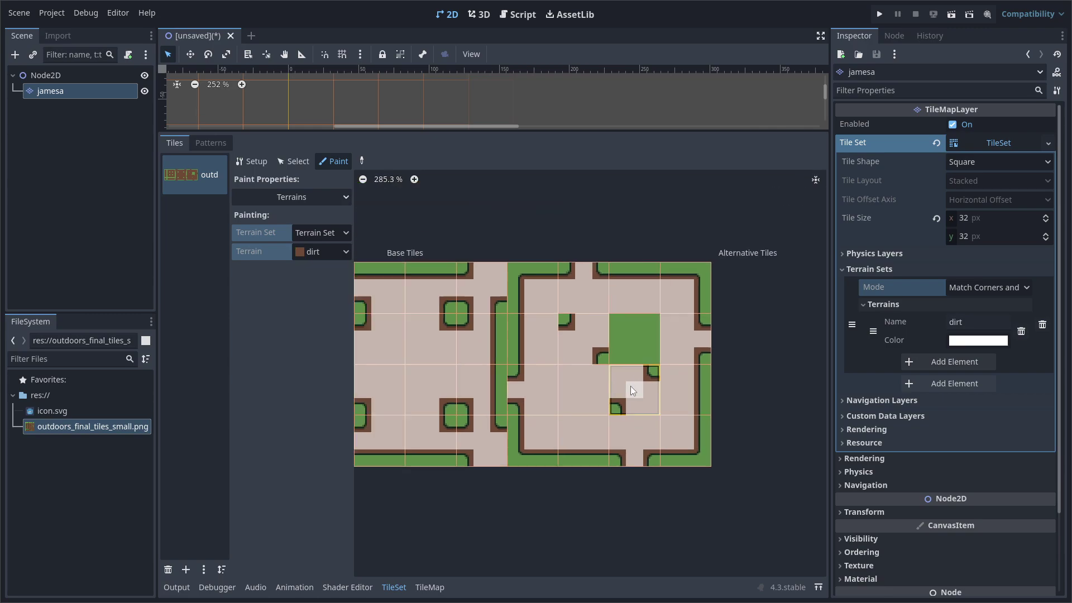
pyautogui.moveTo(674, 366); pyautogui.dragTo(551, 355, button='middle')
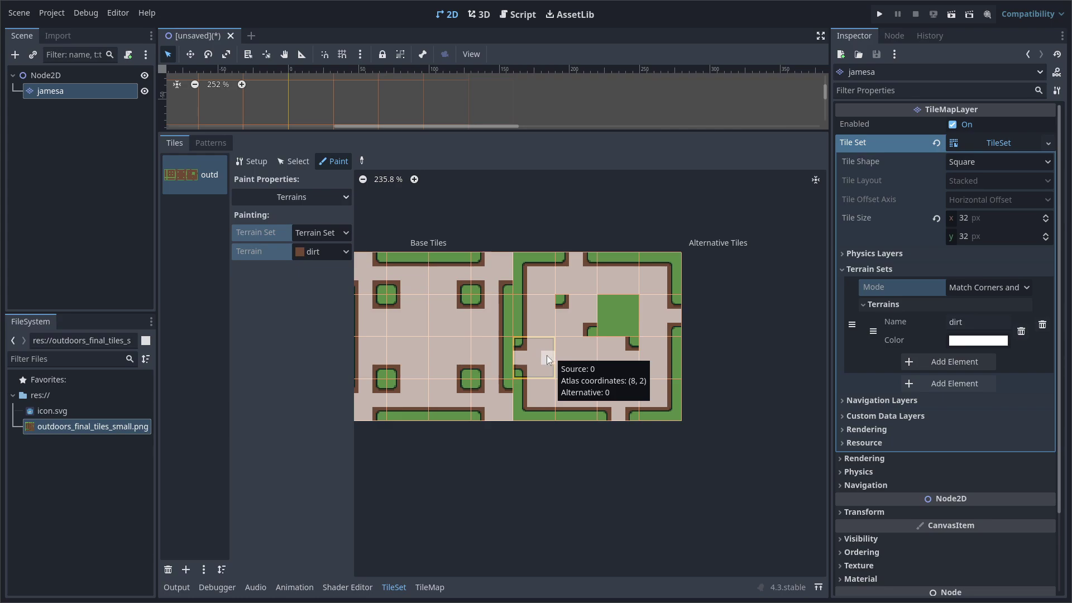
# Enlarge the 2D viewport by reducing the height of the TileSet editor
pyautogui.moveTo(509, 135); pyautogui.dragTo(512, 233)
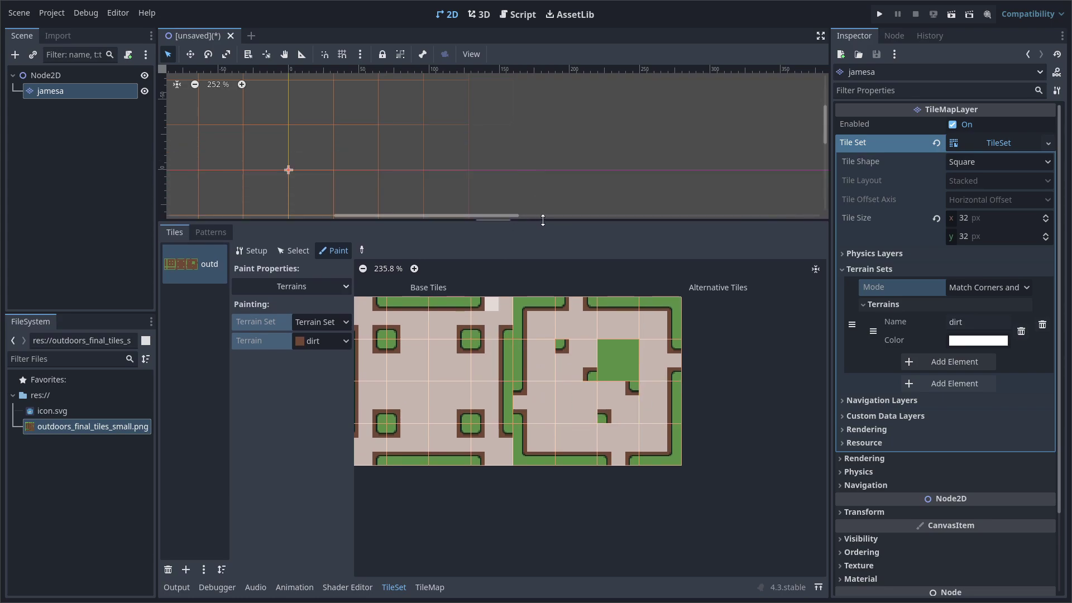
pyautogui.scroll(2, 587, 361)
pyautogui.scroll(2, 537, 379)
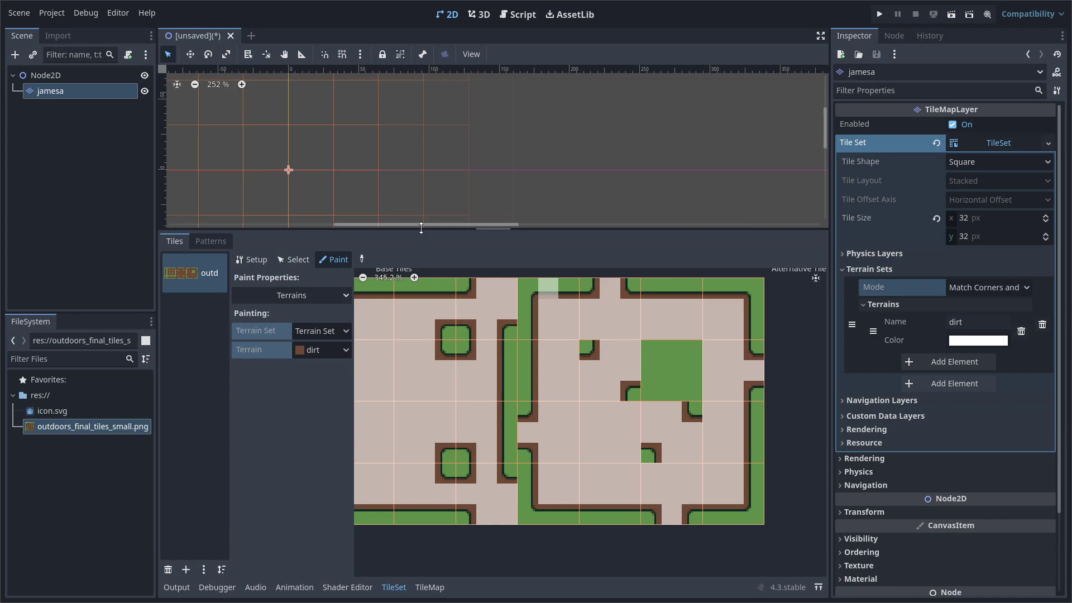
pyautogui.moveTo(416, 229); pyautogui.dragTo(413, 340)
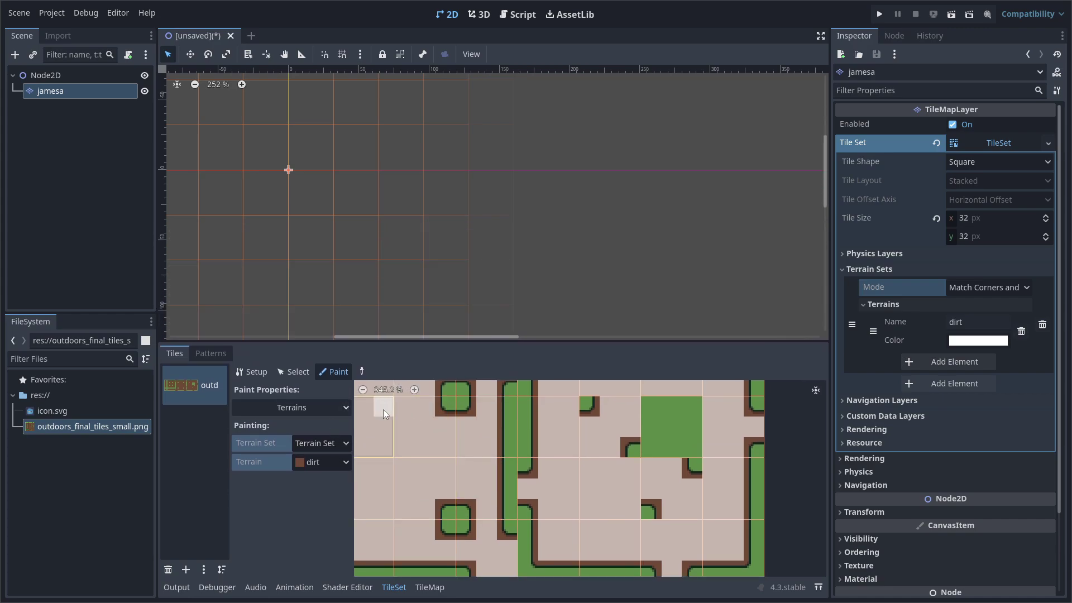
# Switch to the TileMap editor, reselect the jamesa layer and open its terrain painting
pyautogui.click(430, 587)
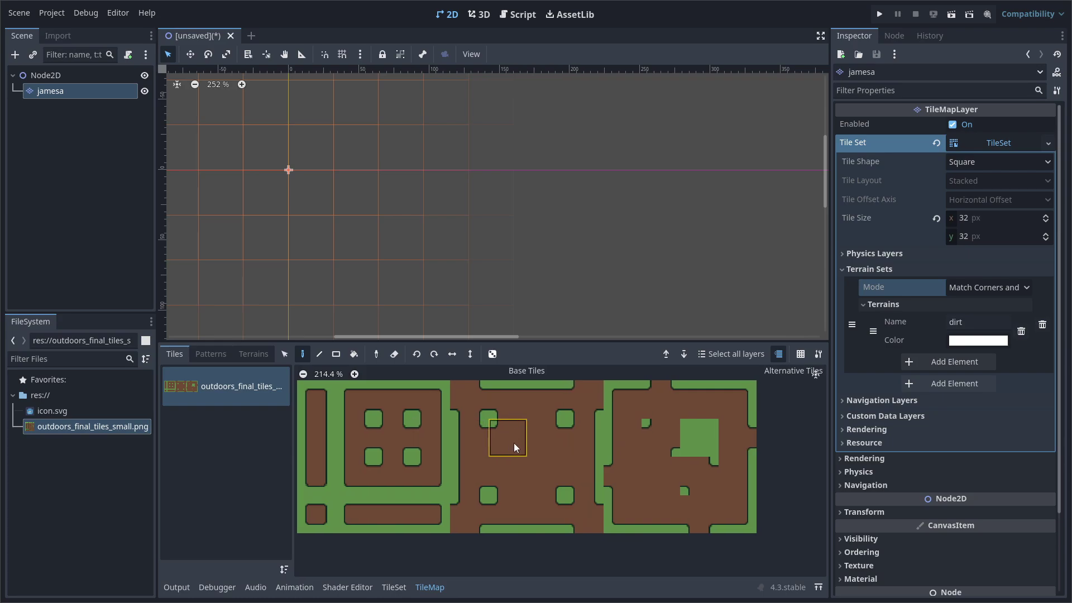
pyautogui.click(254, 354)
pyautogui.click(235, 354)
pyautogui.click(239, 354)
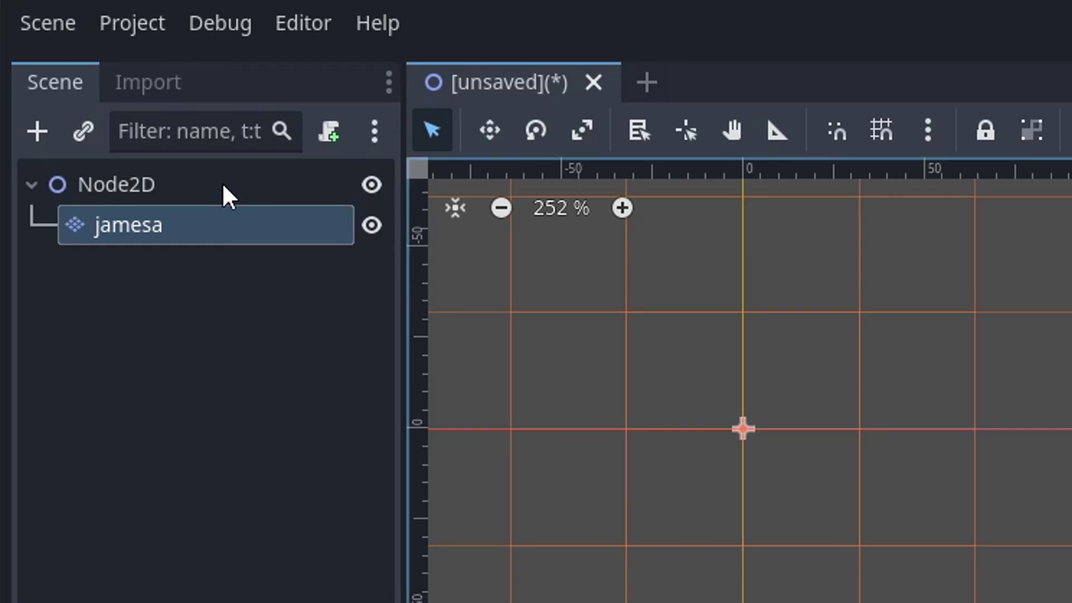
pyautogui.click(222, 183)
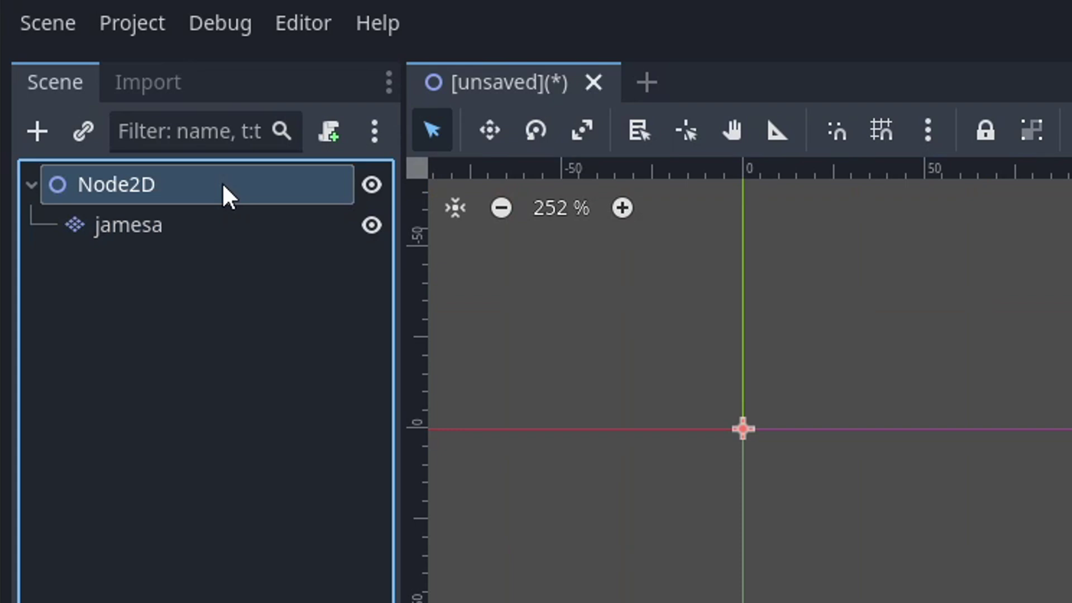
pyautogui.click(143, 227)
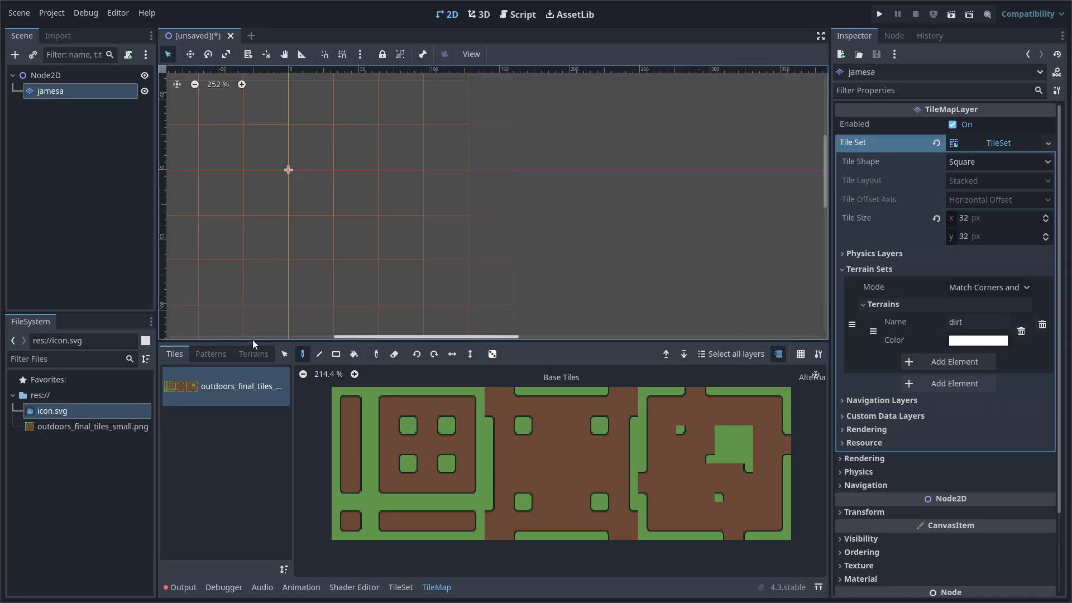
pyautogui.click(254, 354)
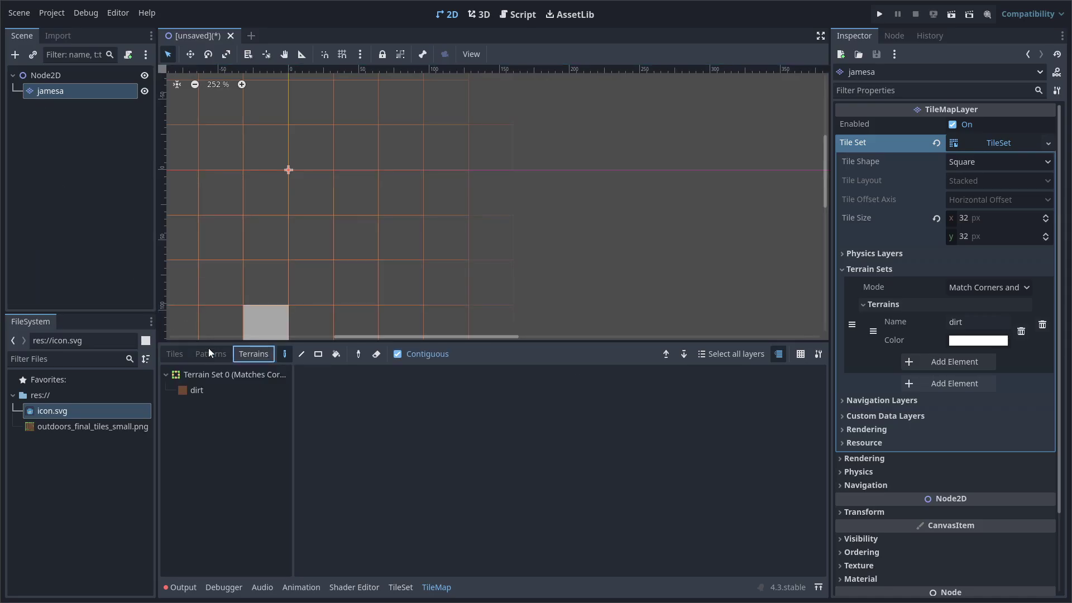
# Paint an irregular dirt terrain area about 13 tiles wide, with a one-tile-wide arm rising at its left end
pyautogui.scroll(-1, 335, 269)
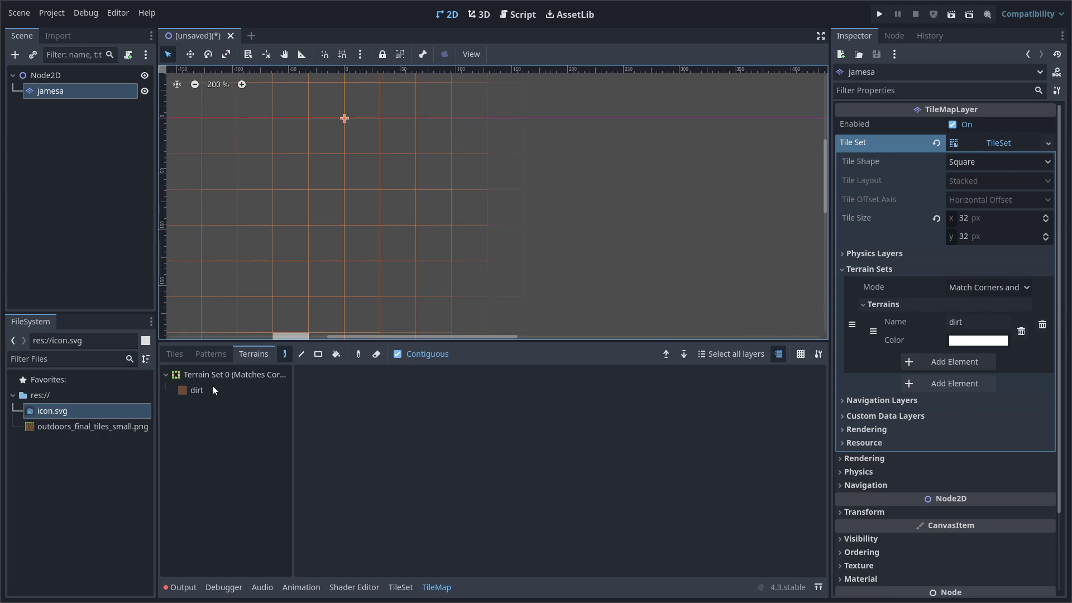
pyautogui.click(237, 392)
pyautogui.moveTo(441, 217); pyautogui.dragTo(421, 212, button='middle')
pyautogui.moveTo(429, 162)
pyautogui.mouseDown()
pyautogui.moveTo(446, 289)
pyautogui.moveTo(577, 209)
pyautogui.moveTo(667, 196)
pyautogui.moveTo(709, 218)
pyautogui.mouseUp()
pyautogui.scroll(-1, 720, 281)
pyautogui.moveTo(719, 281); pyautogui.dragTo(546, 202, button='middle')
pyautogui.moveTo(547, 205)
pyautogui.mouseDown()
pyautogui.moveTo(551, 281)
pyautogui.moveTo(599, 171)
pyautogui.moveTo(602, 259)
pyautogui.moveTo(631, 183)
pyautogui.moveTo(617, 252)
pyautogui.moveTo(561, 220)
pyautogui.moveTo(630, 179)
pyautogui.moveTo(654, 262)
pyautogui.mouseUp()
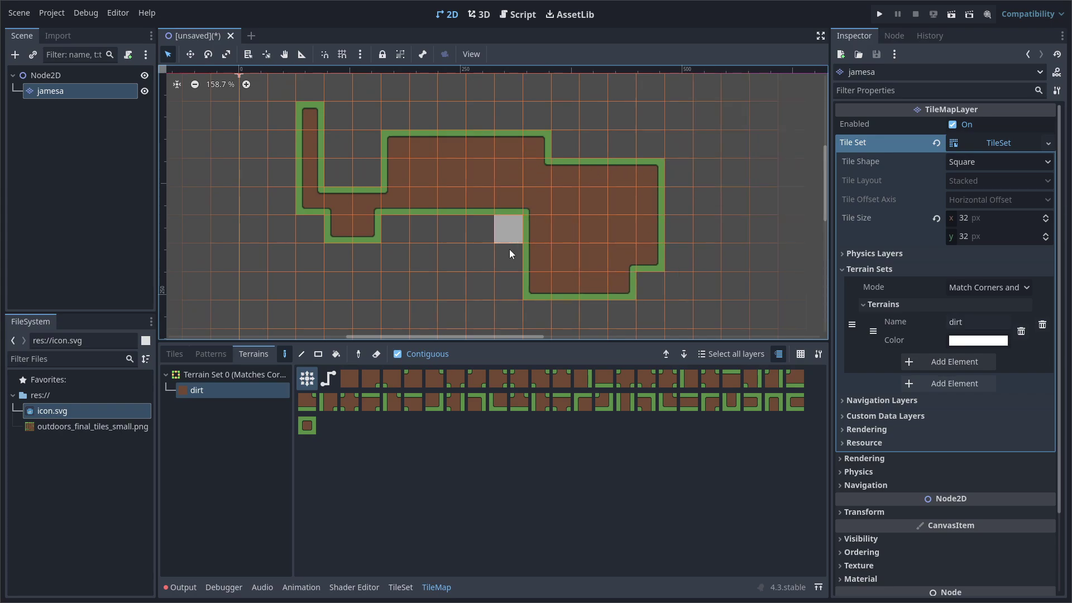
# Extend the dirt area with a one-tile-wide path that runs down, turns right and turns down again
pyautogui.moveTo(447, 222); pyautogui.dragTo(481, 148, button='middle')
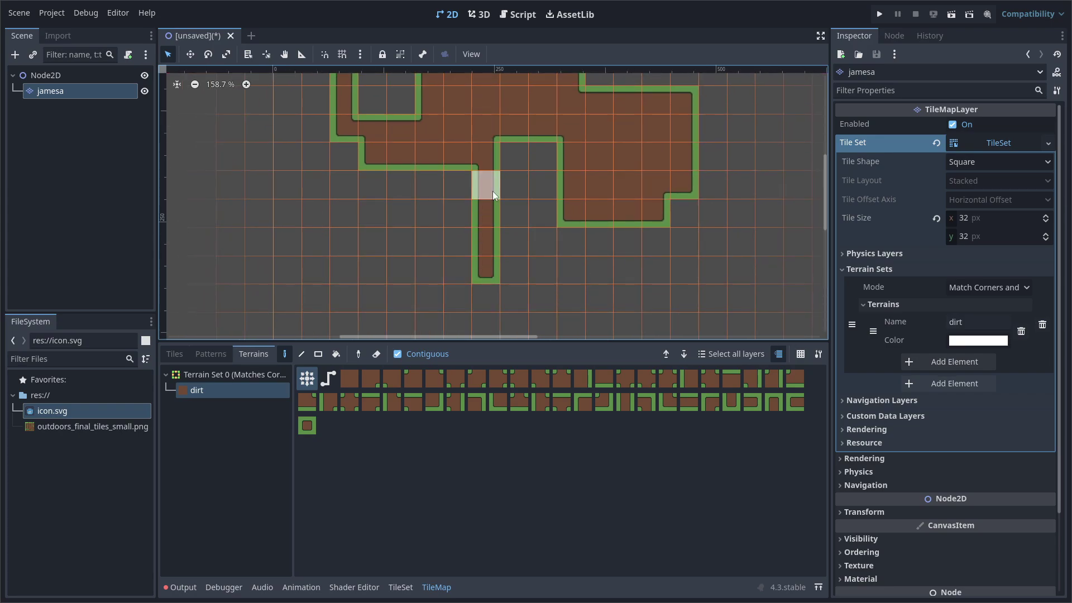
pyautogui.scroll(-2, 492, 191)
pyautogui.moveTo(497, 221); pyautogui.dragTo(523, 221)
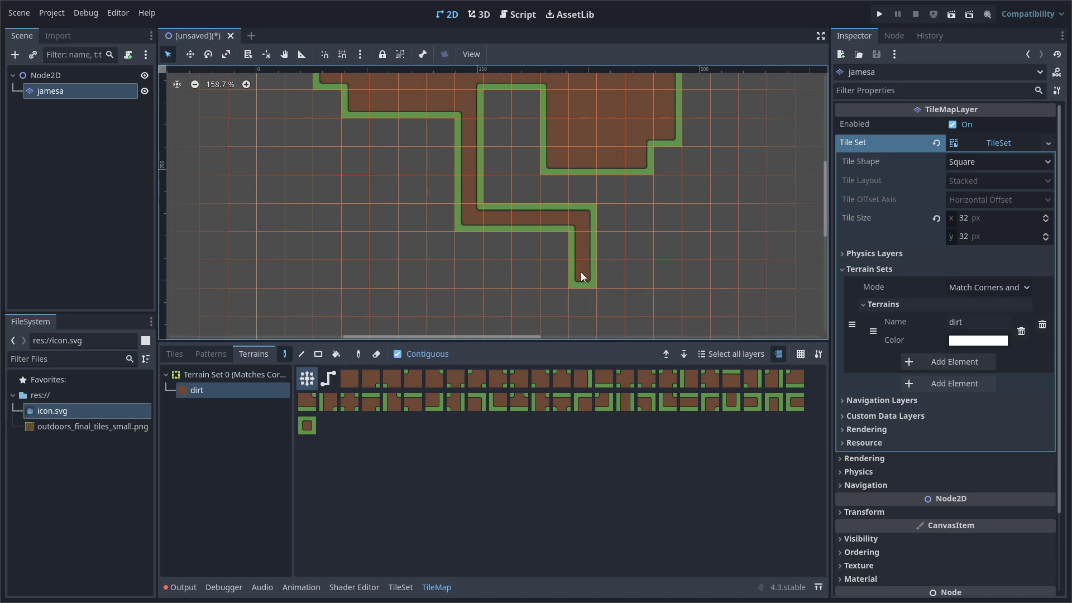
pyautogui.scroll(2, 581, 279)
pyautogui.scroll(-3, 581, 279)
# Paint a rectangular dirt area about 6 by 3 tiles at the lower end of the narrow path
pyautogui.click(559, 274)
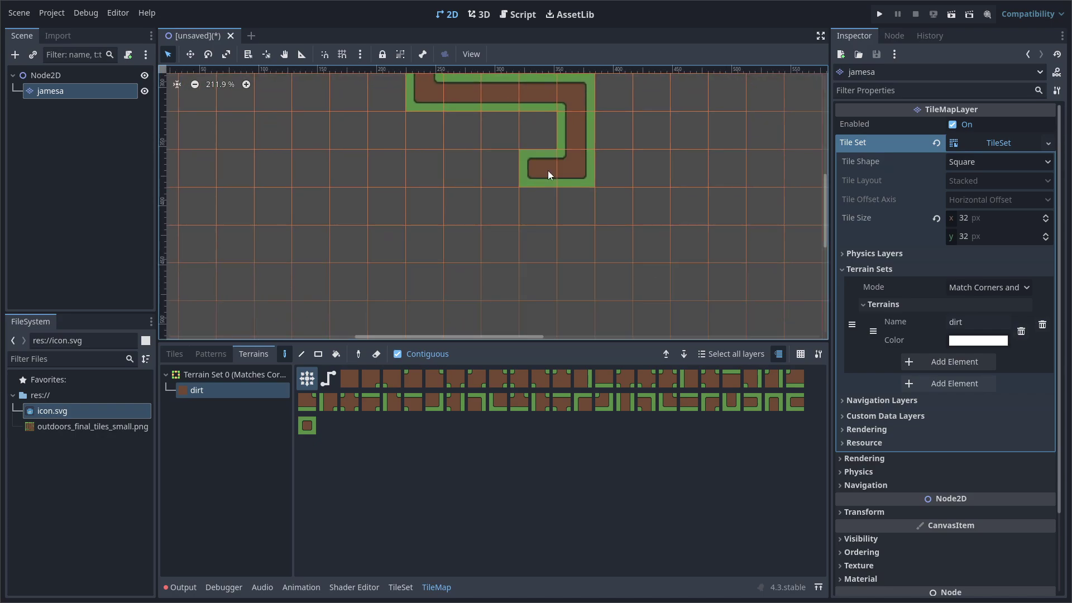
pyautogui.click(609, 172)
pyautogui.moveTo(543, 211)
pyautogui.mouseDown()
pyautogui.moveTo(548, 257)
pyautogui.moveTo(678, 250)
pyautogui.moveTo(722, 217)
pyautogui.moveTo(718, 170)
pyautogui.moveTo(610, 215)
pyautogui.moveTo(675, 174)
pyautogui.mouseUp()
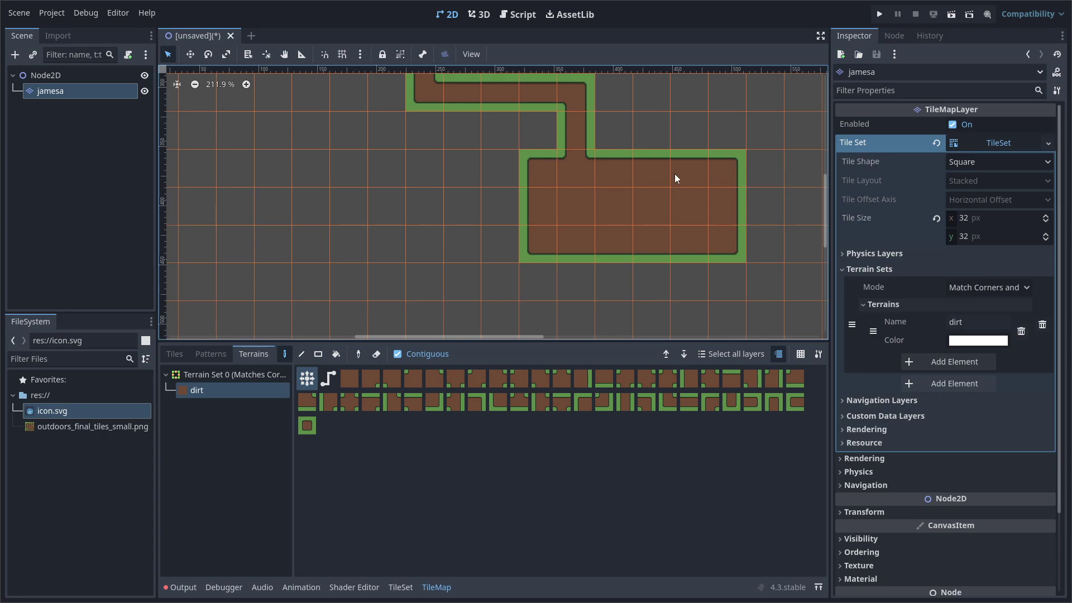
# Enlarge the lower dirt area to about 7 tiles wide and 5 tiles high, with stepped corners
pyautogui.scroll(-1, 674, 178)
pyautogui.moveTo(587, 268); pyautogui.dragTo(572, 285, button='middle')
pyautogui.moveTo(572, 286)
pyautogui.mouseDown()
pyautogui.moveTo(699, 277)
pyautogui.moveTo(706, 209)
pyautogui.moveTo(613, 180)
pyautogui.mouseUp()
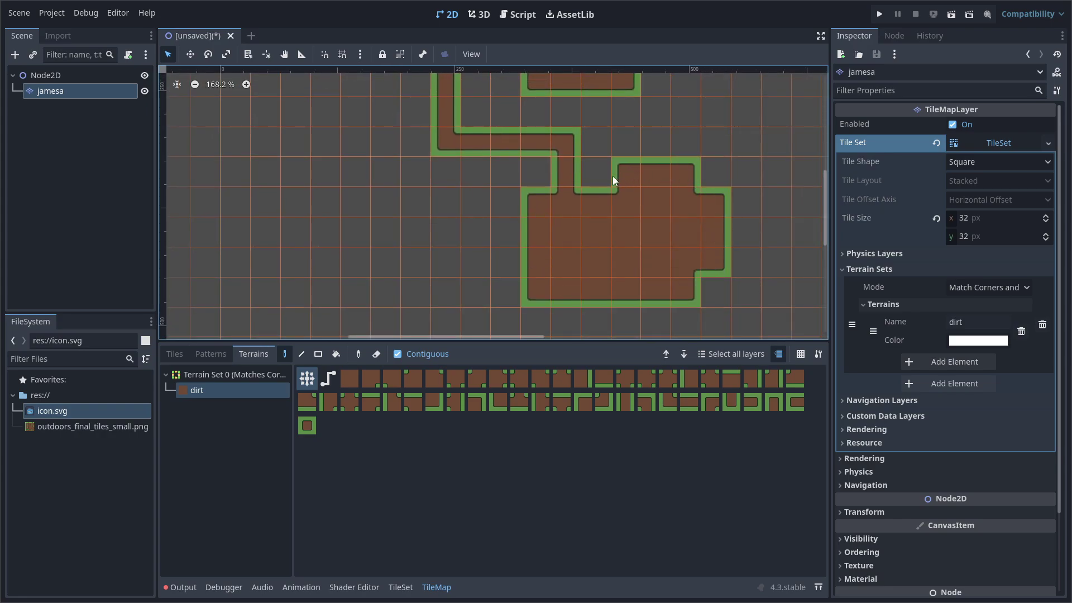
# Fill out the left part of the upper dirt area to about three tiles high
pyautogui.moveTo(612, 180); pyautogui.dragTo(590, 315, button='middle')
pyautogui.scroll(-1, 366, 146)
pyautogui.moveTo(324, 180); pyautogui.dragTo(490, 194)
pyautogui.moveTo(533, 134); pyautogui.dragTo(524, 110, button='middle')
pyautogui.scroll(-1, 577, 184)
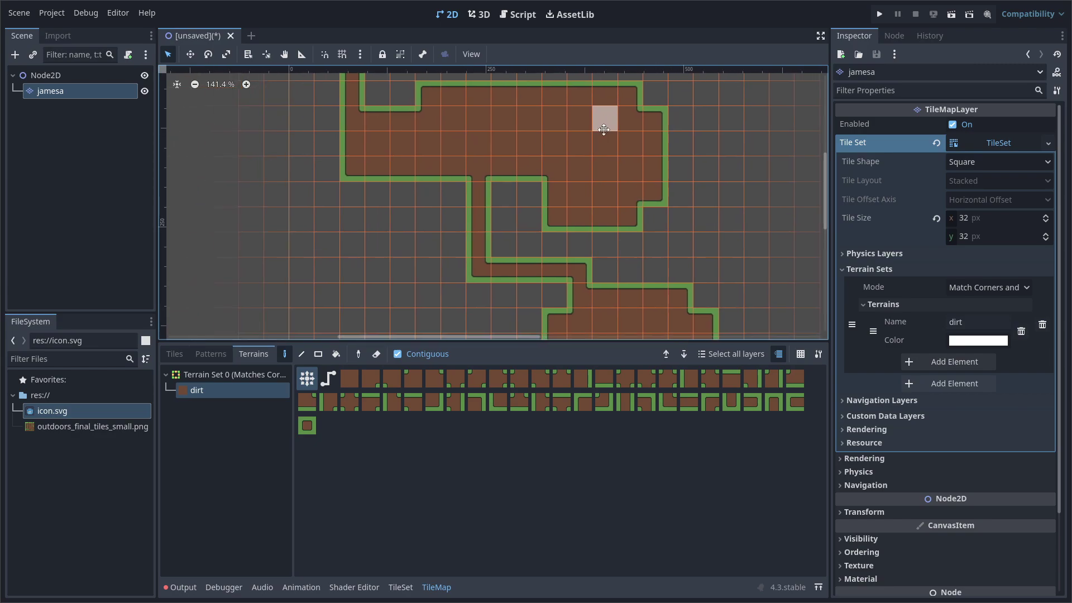
# Enlarge the scene view and erase the one-tile-wide arm rising from the left end of the upper dirt area
pyautogui.moveTo(576, 183); pyautogui.dragTo(601, 218, button='middle')
pyautogui.moveTo(533, 348); pyautogui.dragTo(536, 467)
pyautogui.moveTo(612, 260); pyautogui.dragTo(614, 275, button='middle')
pyautogui.moveTo(386, 132); pyautogui.dragTo(389, 149, button='right')
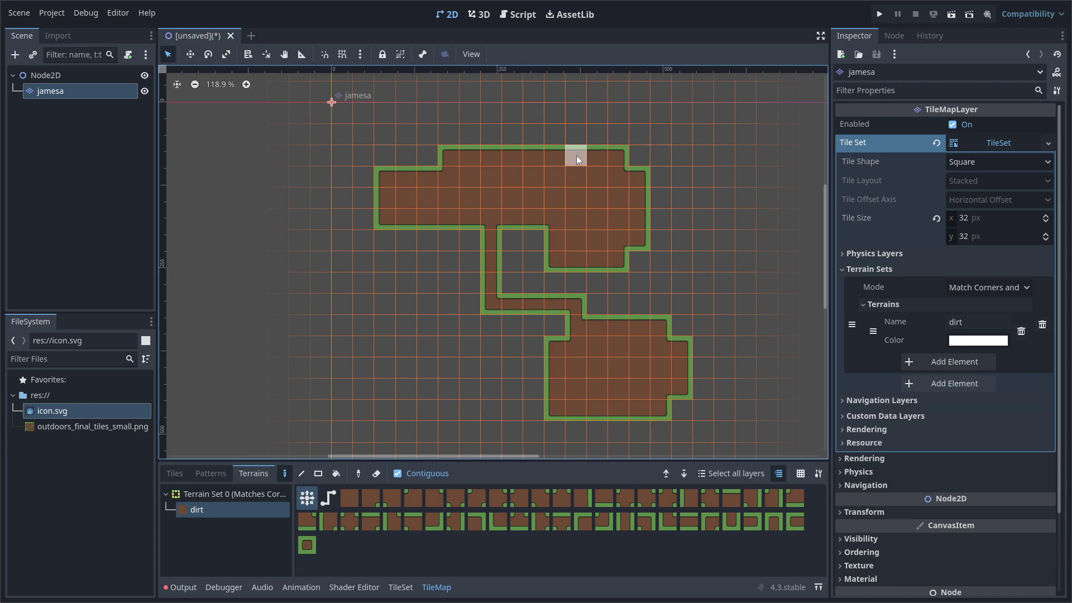
# Duplicate the jamesa tile layer and rename the copy grass
pyautogui.rightClick(70, 93)
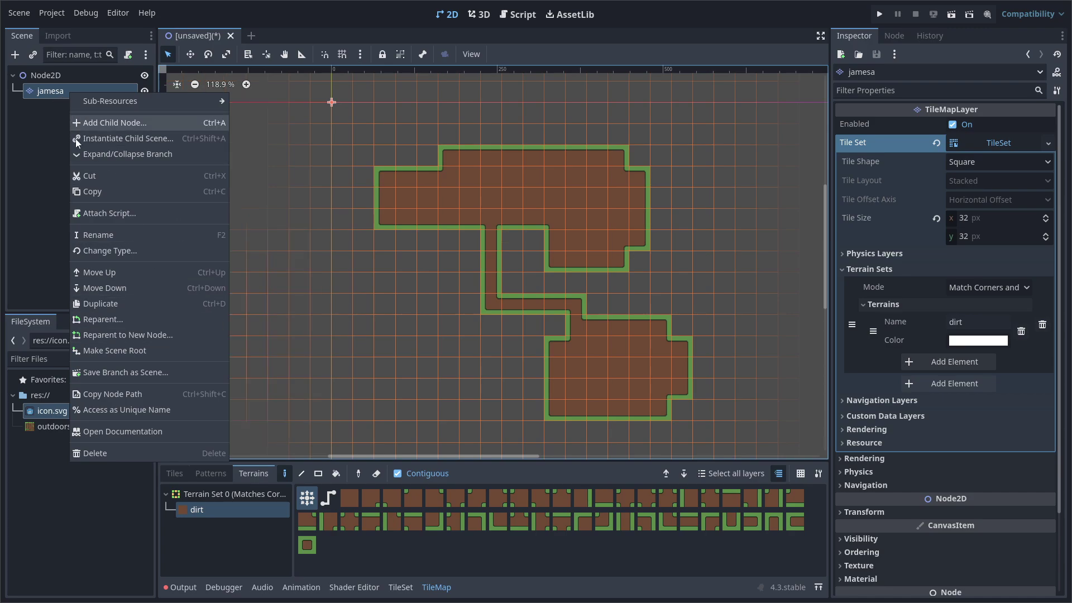
pyautogui.click(113, 304)
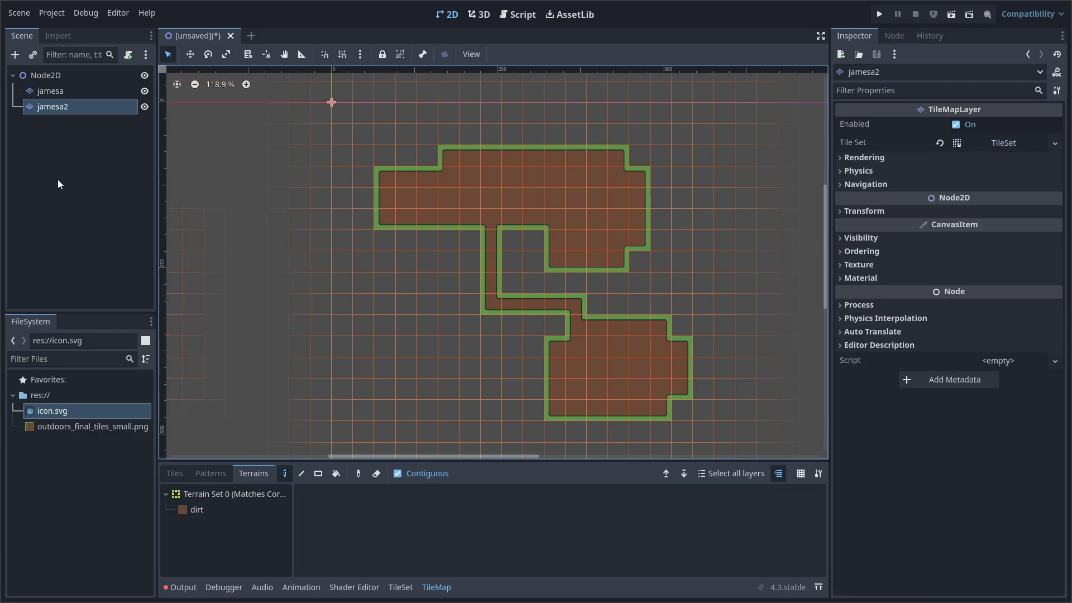
pyautogui.click(78, 96)
pyautogui.click(76, 109)
pyautogui.click(79, 93)
pyautogui.click(81, 106)
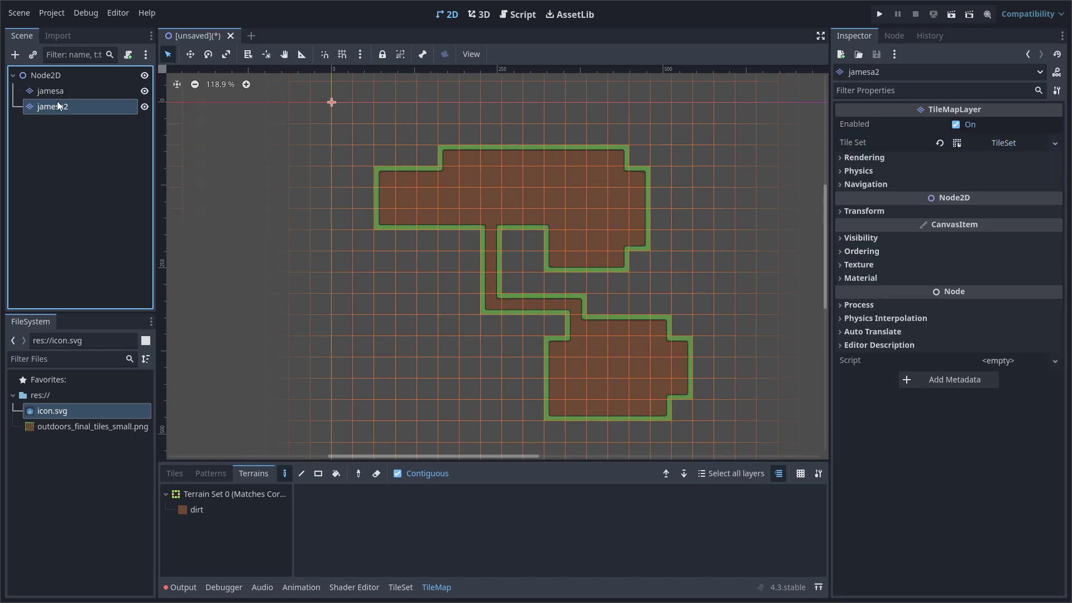
pyautogui.doubleClick(57, 103)
pyautogui.write('grass')
pyautogui.press('Return')
# Show the tile palette for the grass layer and choose the plain green tile for painting
pyautogui.click(180, 473)
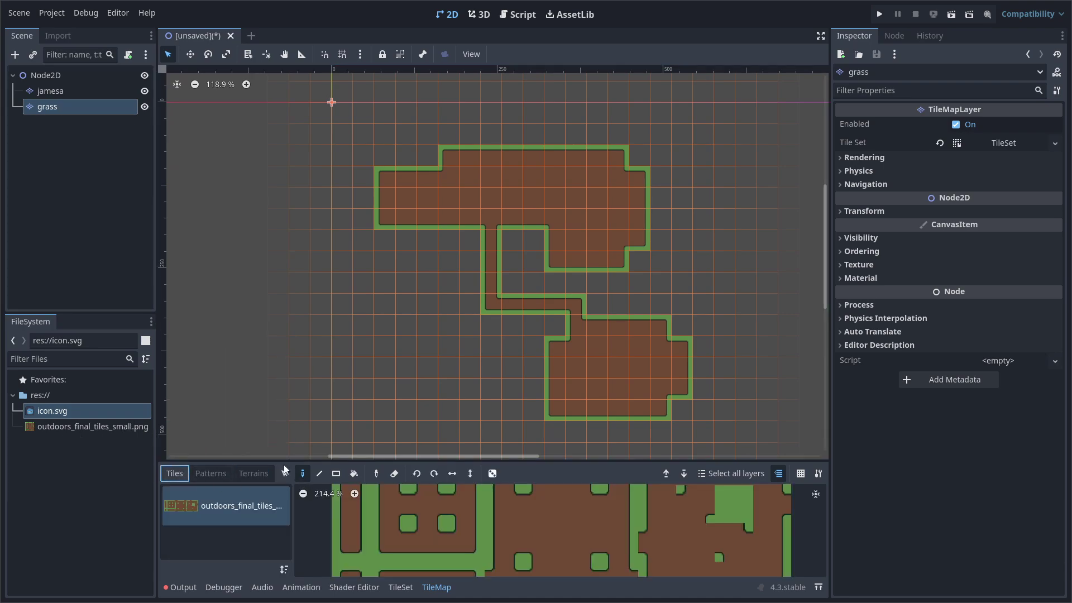
pyautogui.moveTo(283, 466); pyautogui.dragTo(284, 306)
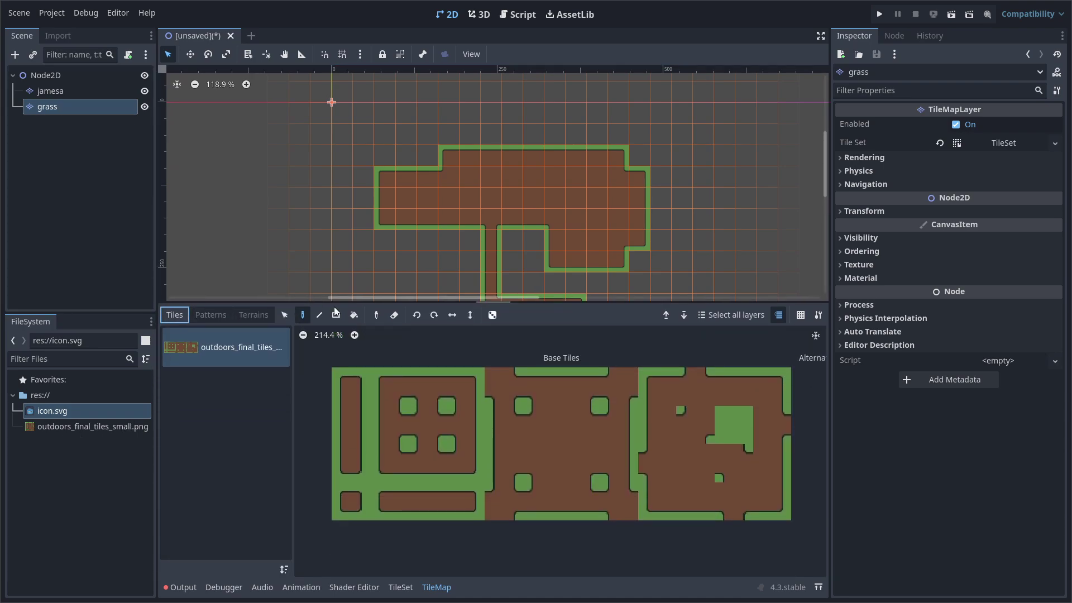
pyautogui.click(401, 587)
pyautogui.moveTo(753, 435); pyautogui.dragTo(492, 436, button='middle')
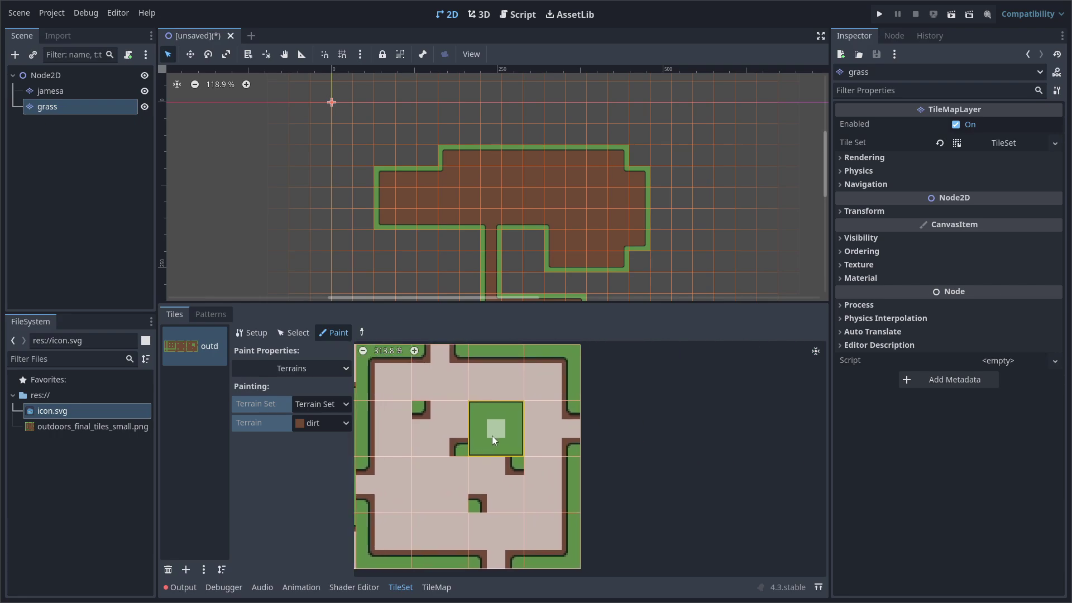
pyautogui.scroll(3, 515, 468)
pyautogui.scroll(-2, 536, 418)
pyautogui.click(436, 586)
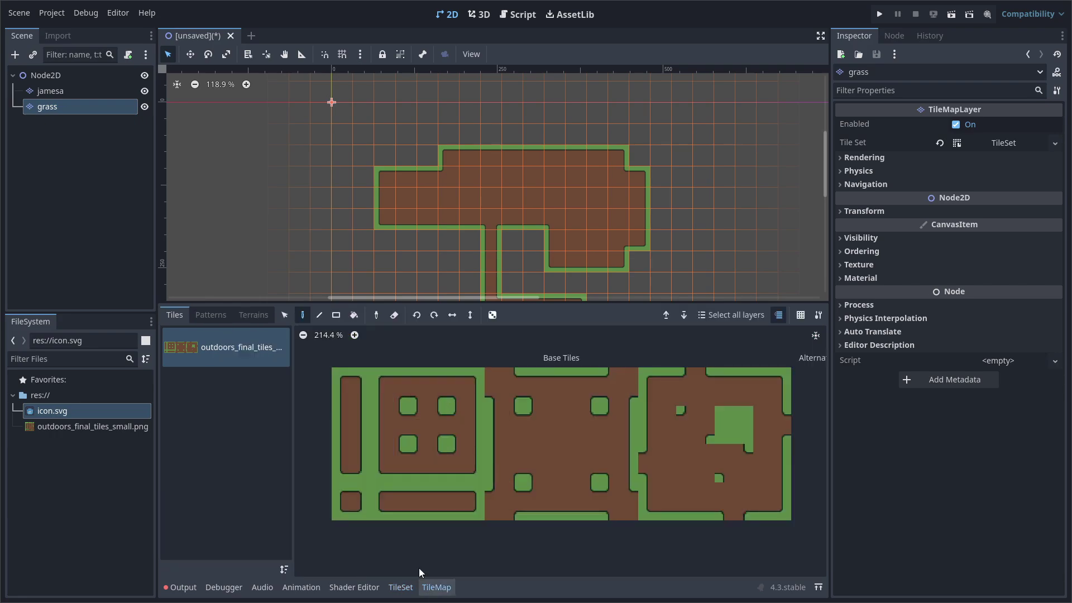
pyautogui.click(734, 424)
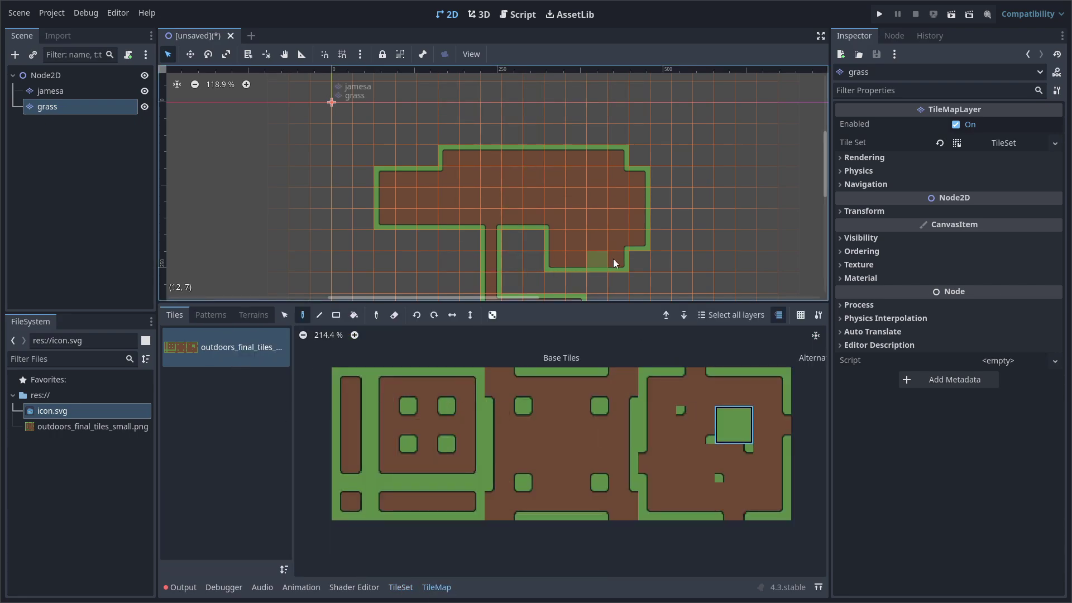
pyautogui.scroll(-2, 609, 223)
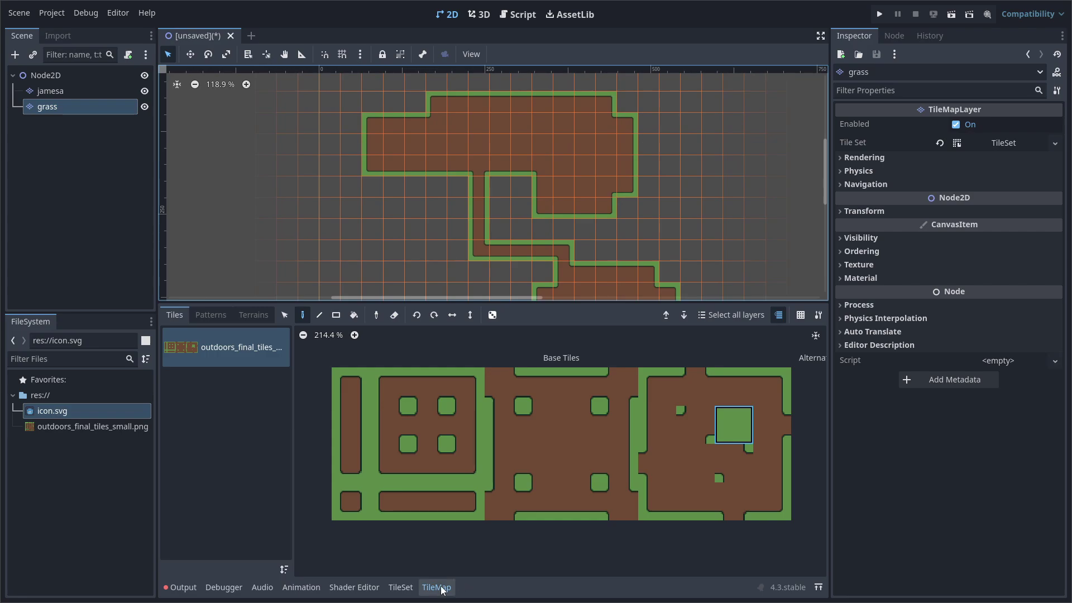
pyautogui.scroll(2, 738, 420)
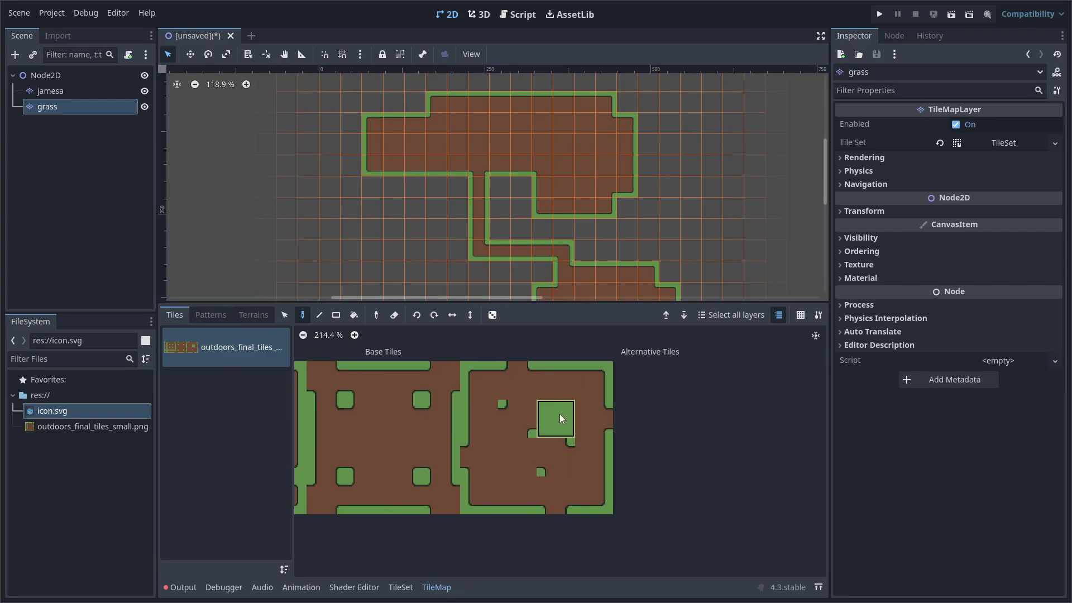
# Try to cover the upper dirt area and the narrow path with freehand strokes of the plain green tile
pyautogui.moveTo(399, 84)
pyautogui.mouseDown()
pyautogui.moveTo(375, 152)
pyautogui.moveTo(460, 100)
pyautogui.moveTo(545, 88)
pyautogui.moveTo(396, 196)
pyautogui.moveTo(631, 97)
pyautogui.moveTo(623, 137)
pyautogui.moveTo(463, 272)
pyautogui.moveTo(492, 252)
pyautogui.moveTo(536, 258)
pyautogui.moveTo(569, 231)
pyautogui.moveTo(645, 224)
pyautogui.mouseUp()
pyautogui.moveTo(560, 309); pyautogui.dragTo(560, 441)
pyautogui.moveTo(488, 214)
pyautogui.mouseDown()
pyautogui.moveTo(354, 171)
pyautogui.moveTo(356, 288)
pyautogui.moveTo(508, 291)
pyautogui.mouseUp()
pyautogui.moveTo(414, 191); pyautogui.dragTo(419, 240, button='middle')
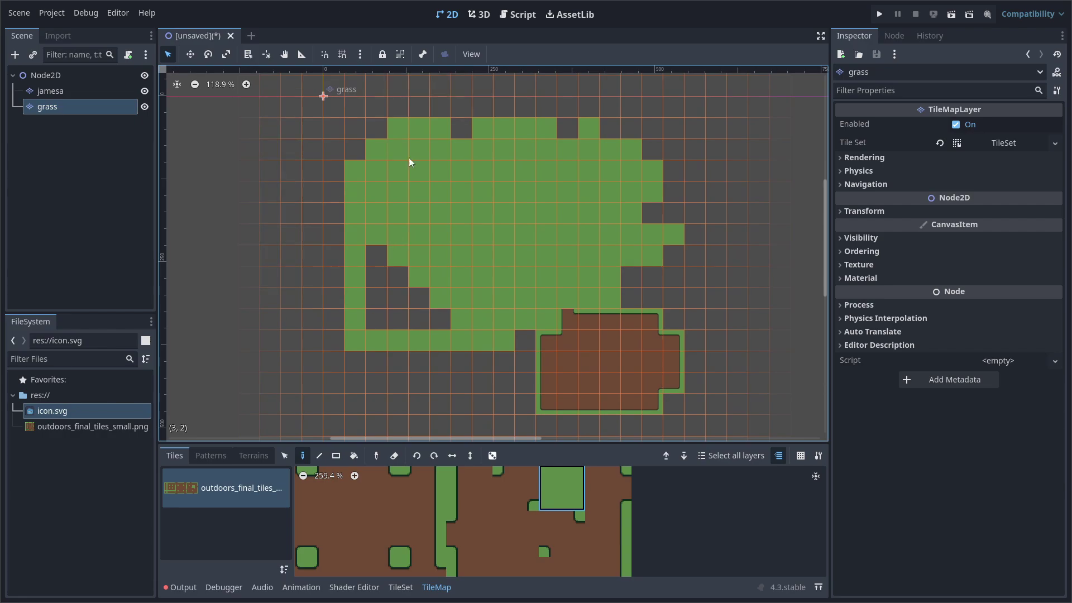
# Undo the freehand grass strokes and fill a rectangle of about 18 by 16 tiles over the dirt using the Rect tool
pyautogui.click(337, 457)
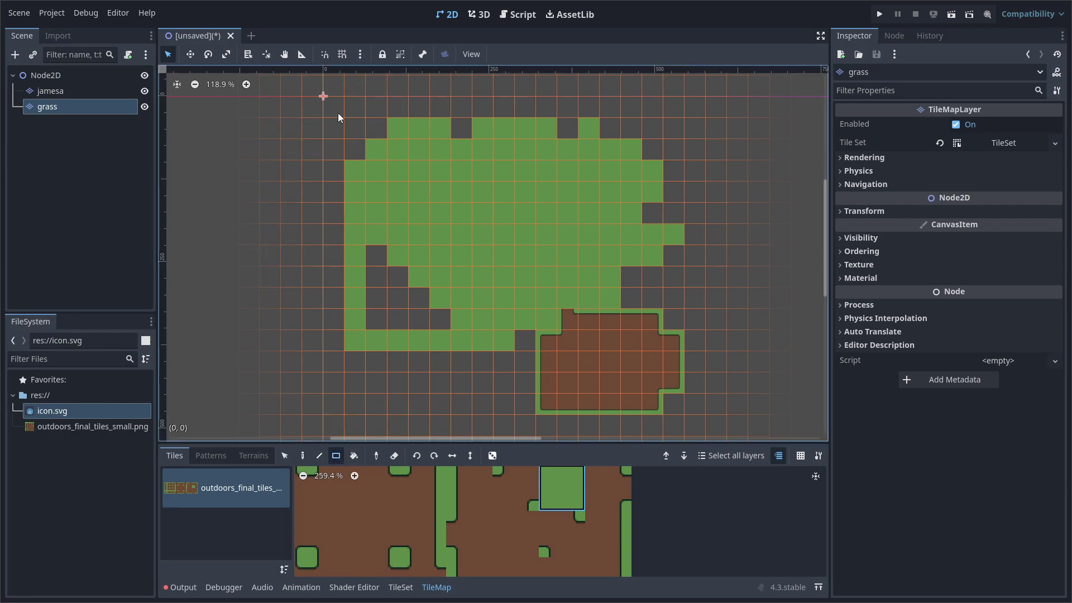
pyautogui.hotkey('ctrl', 'z')
pyautogui.hotkey('ctrl', 'z')
pyautogui.hotkey('ctrl', 'z')
pyautogui.moveTo(355, 106)
pyautogui.mouseDown()
pyautogui.moveTo(355, 123)
pyautogui.moveTo(677, 415)
pyautogui.moveTo(710, 431)
pyautogui.mouseUp()
pyautogui.scroll(-2, 689, 222)
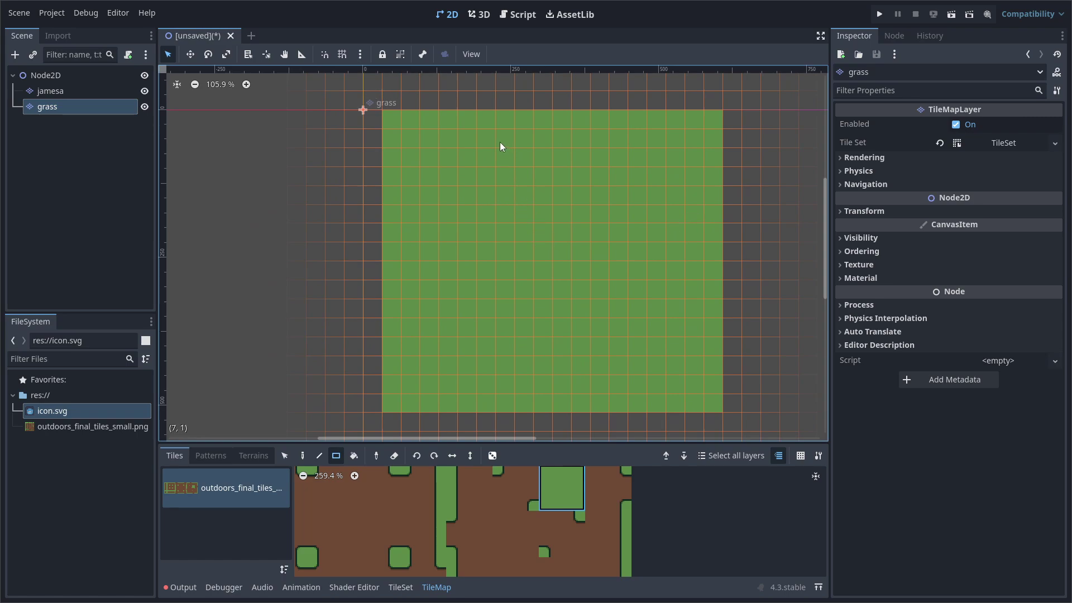
# Move the grass layer before jamesa in the scene tree and select the Node2D root to view both layers together
pyautogui.moveTo(64, 108); pyautogui.dragTo(72, 86)
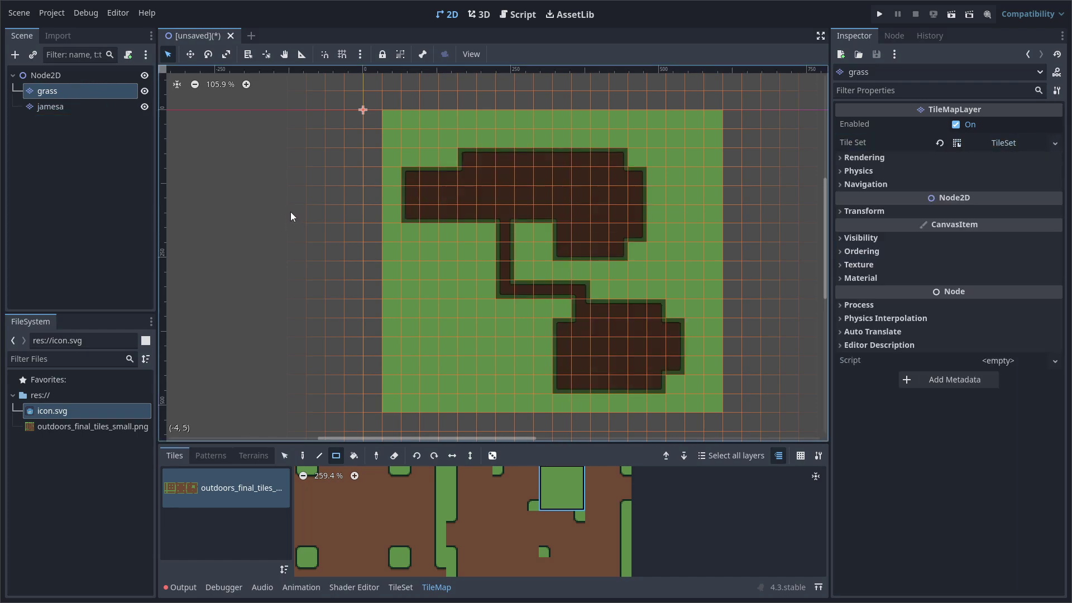
pyautogui.click(86, 106)
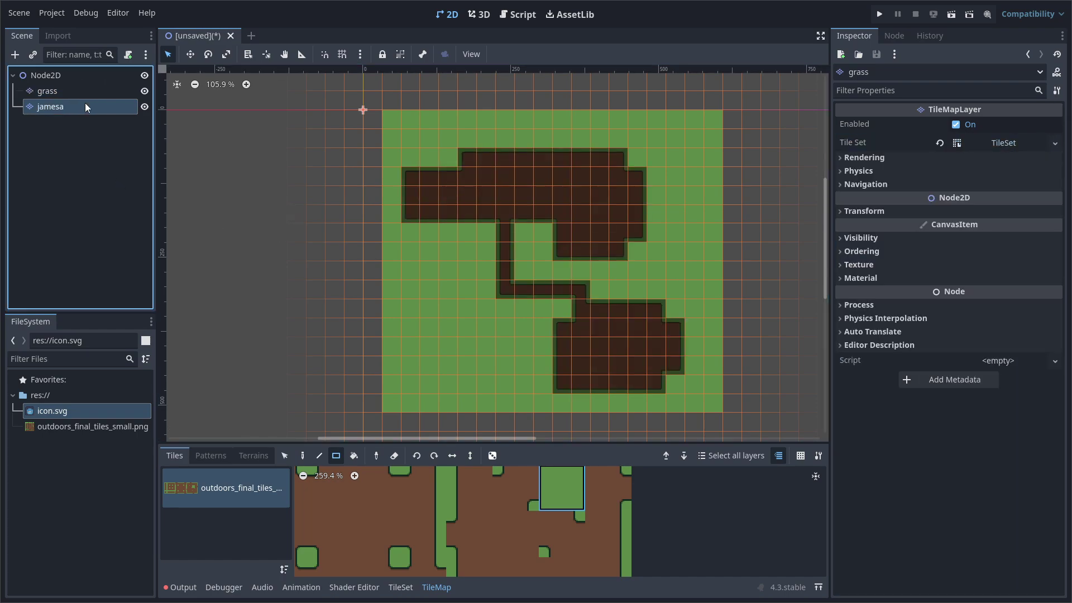
pyautogui.press('Up')
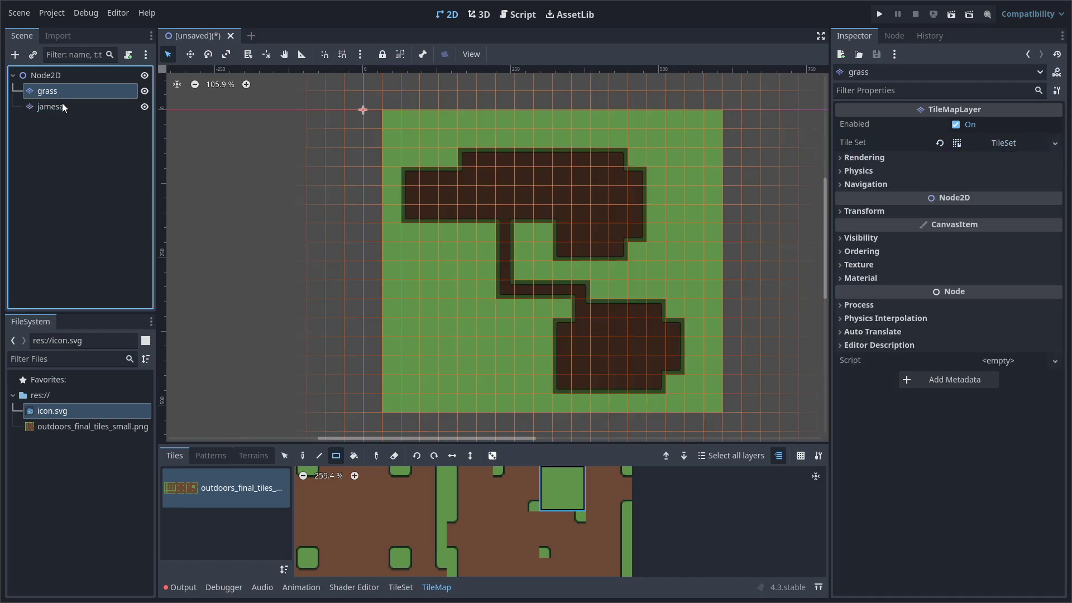
pyautogui.click(82, 74)
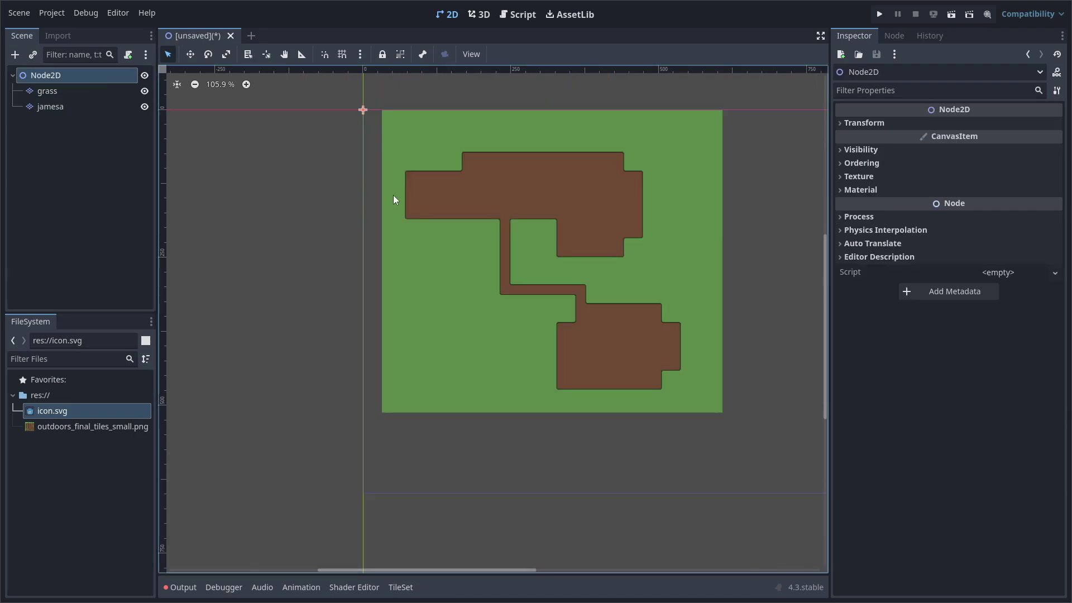
pyautogui.scroll(10, 574, 287)
pyautogui.moveTo(512, 250); pyautogui.dragTo(503, 283, button='middle')
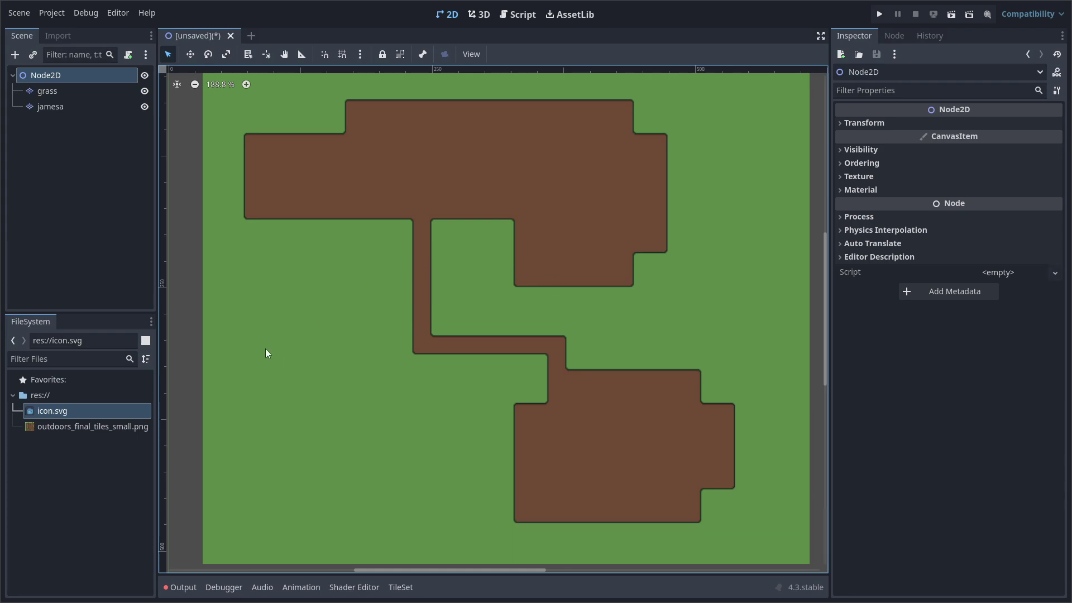
pyautogui.click(113, 428)
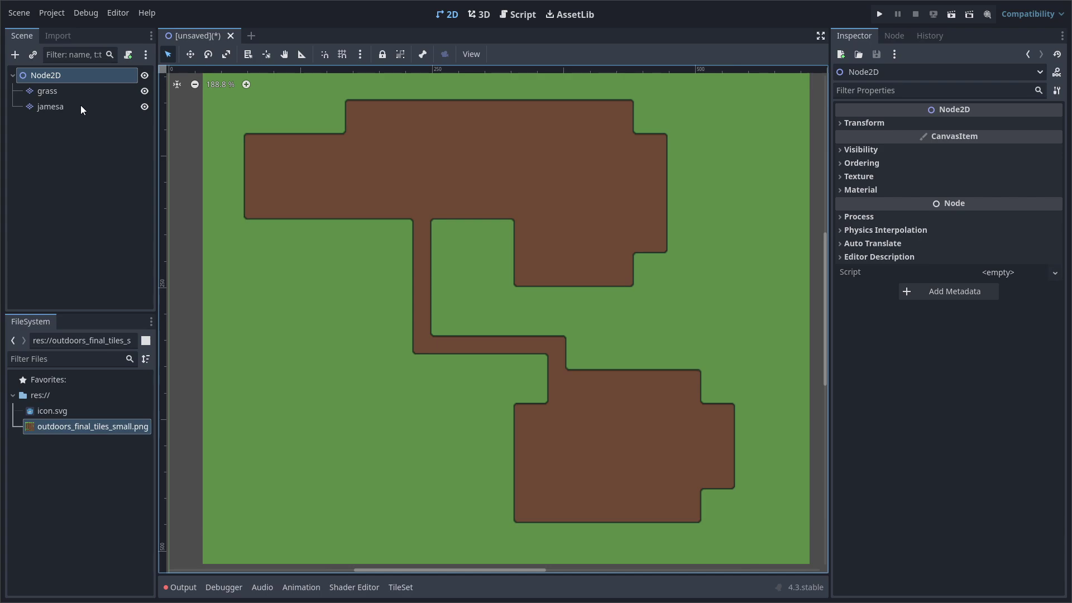